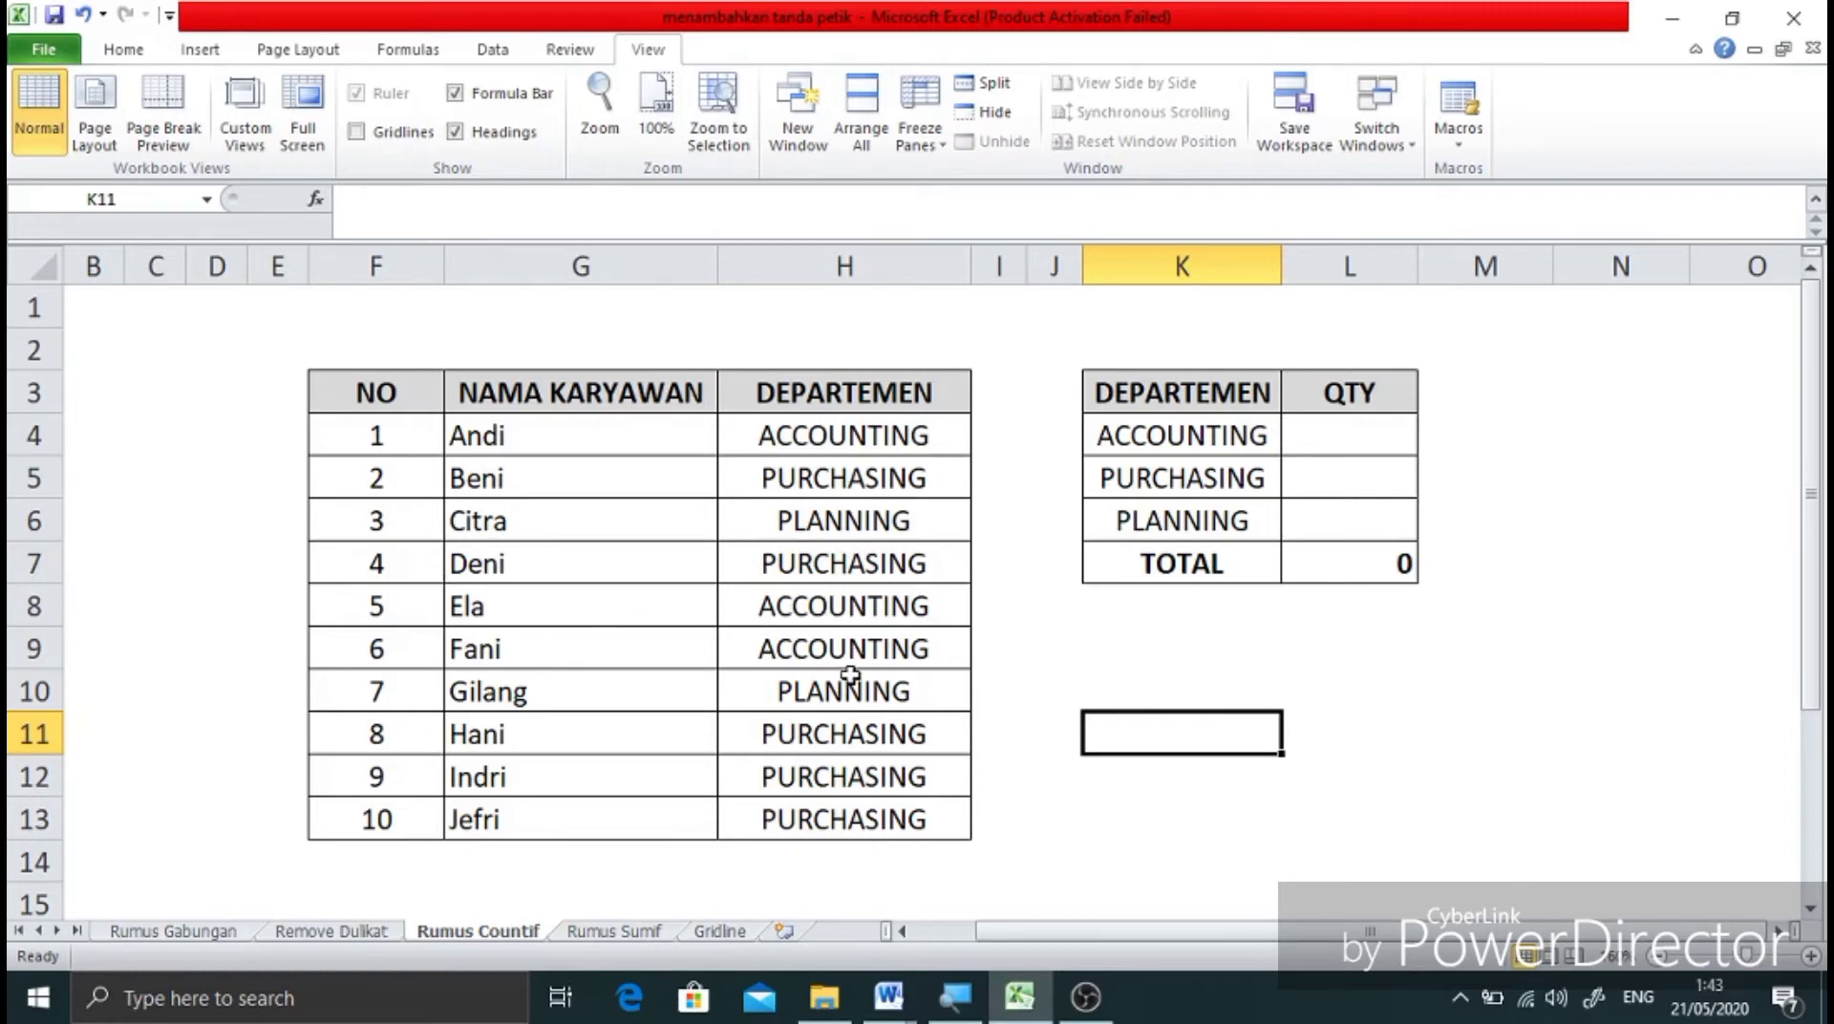
- Review the department names in K4:K6 and the QTY header in L3
click(1221, 441)
click(1221, 477)
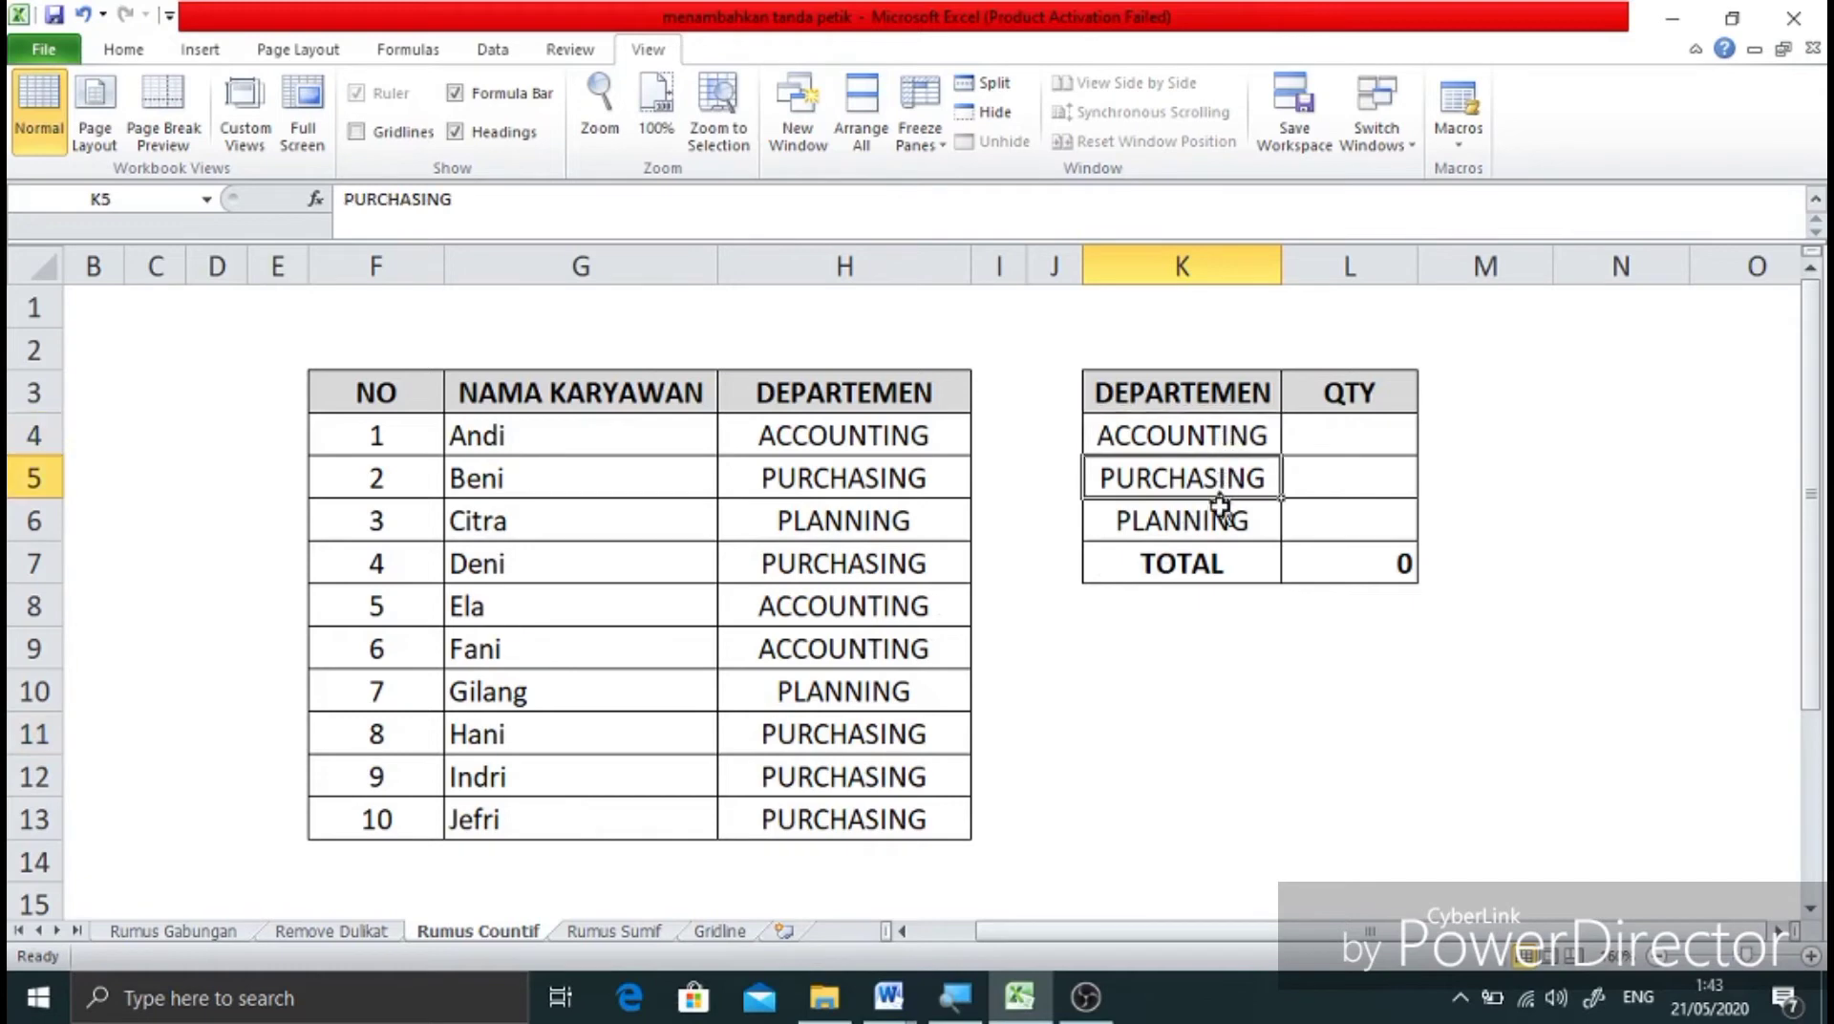
click(1222, 519)
click(1333, 389)
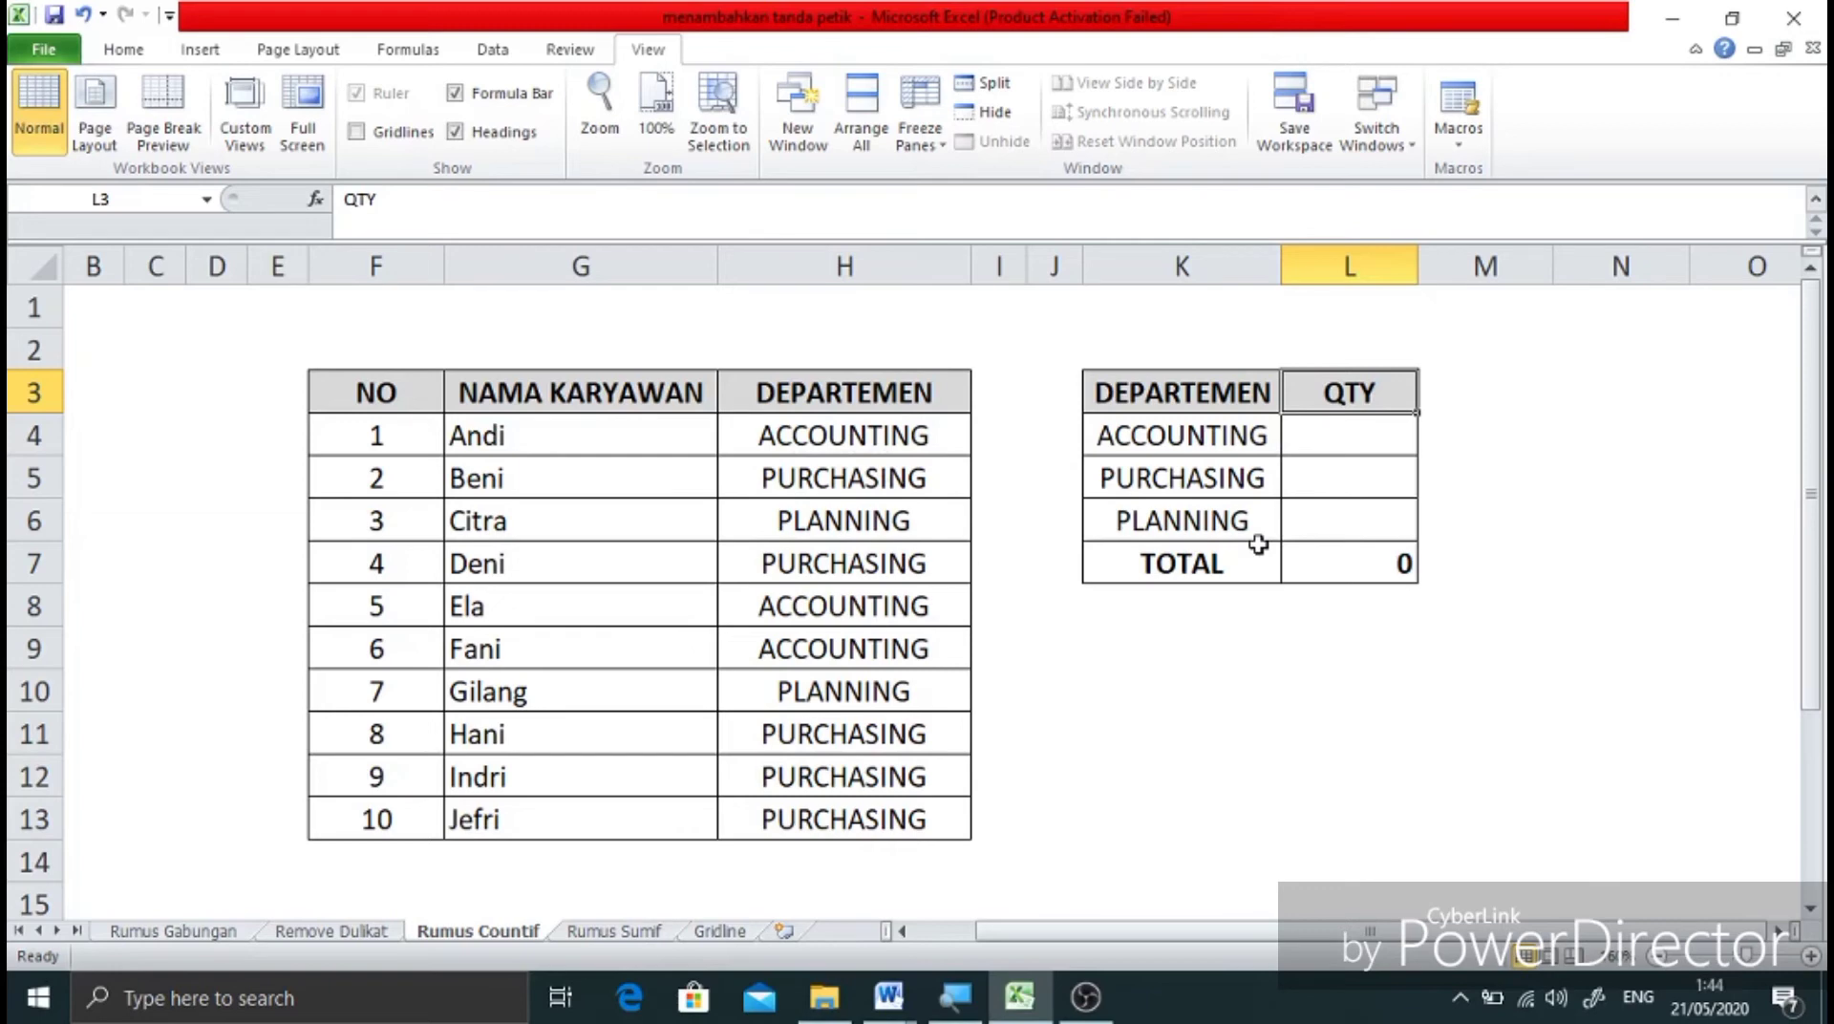
- Start a =COUNTIF( formula in L4 using the autocomplete list
click(1321, 445)
text(=)
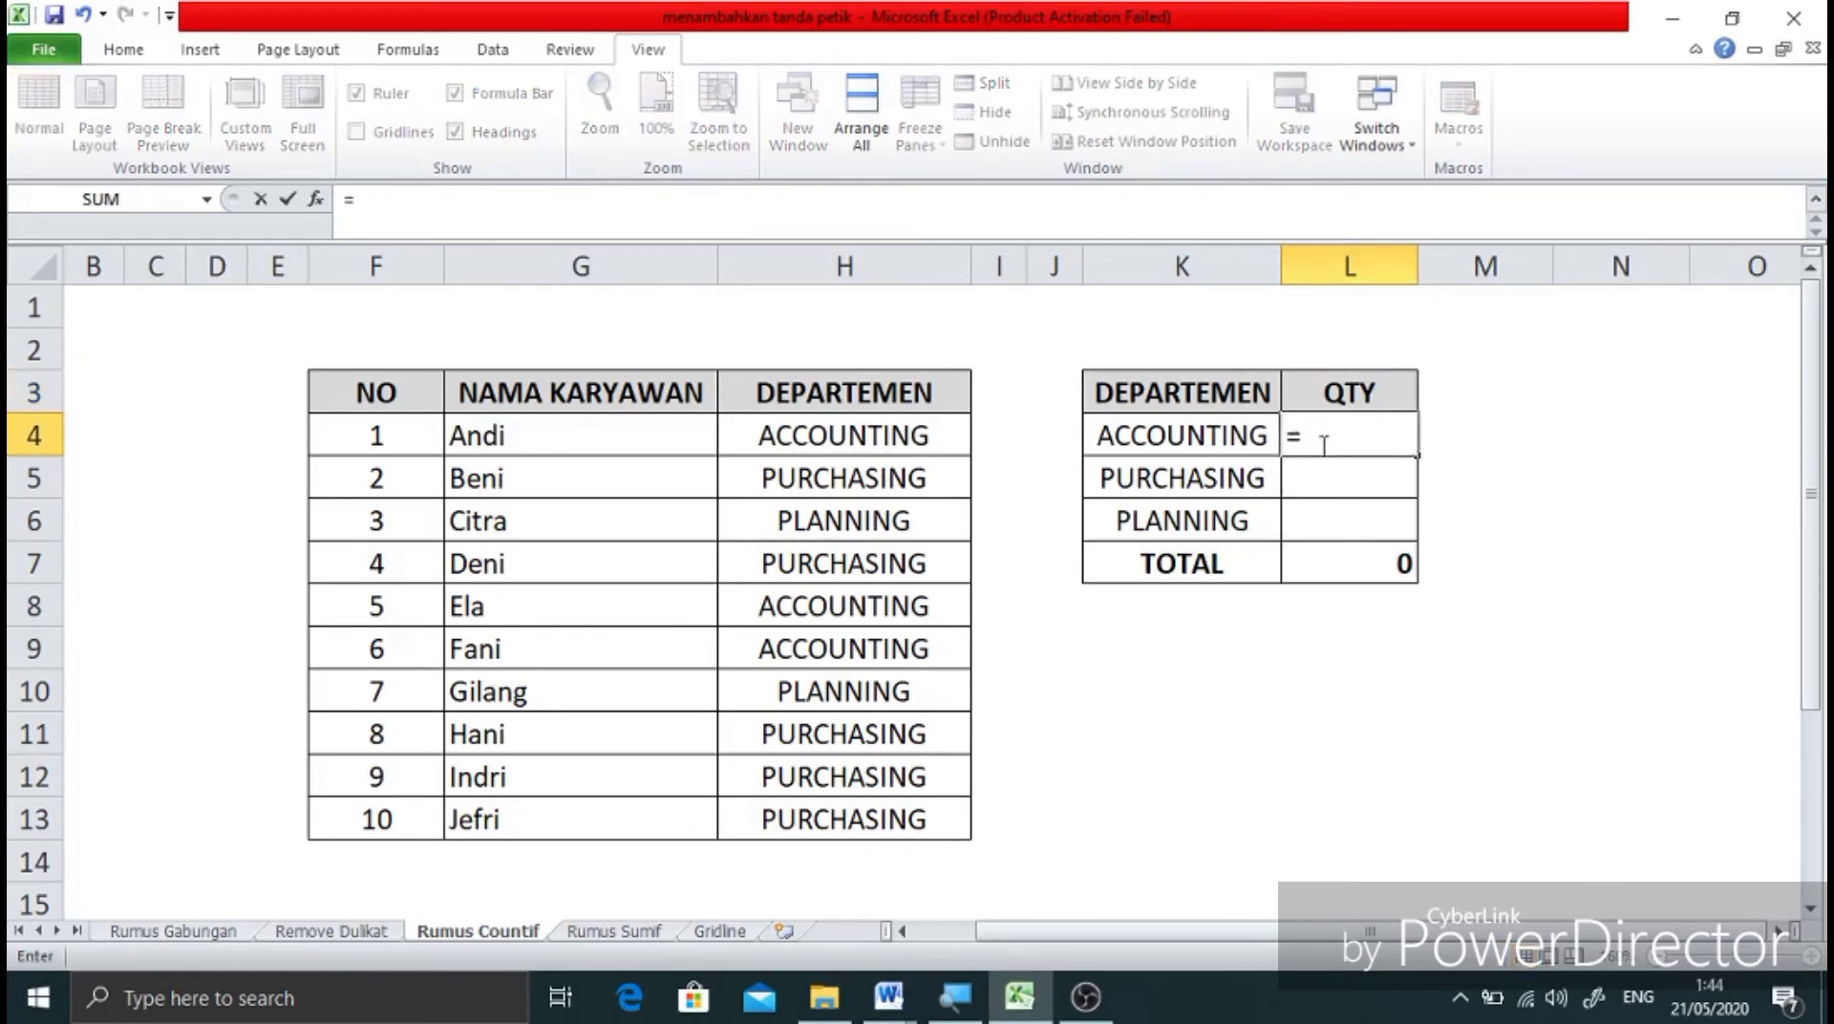
text(count)
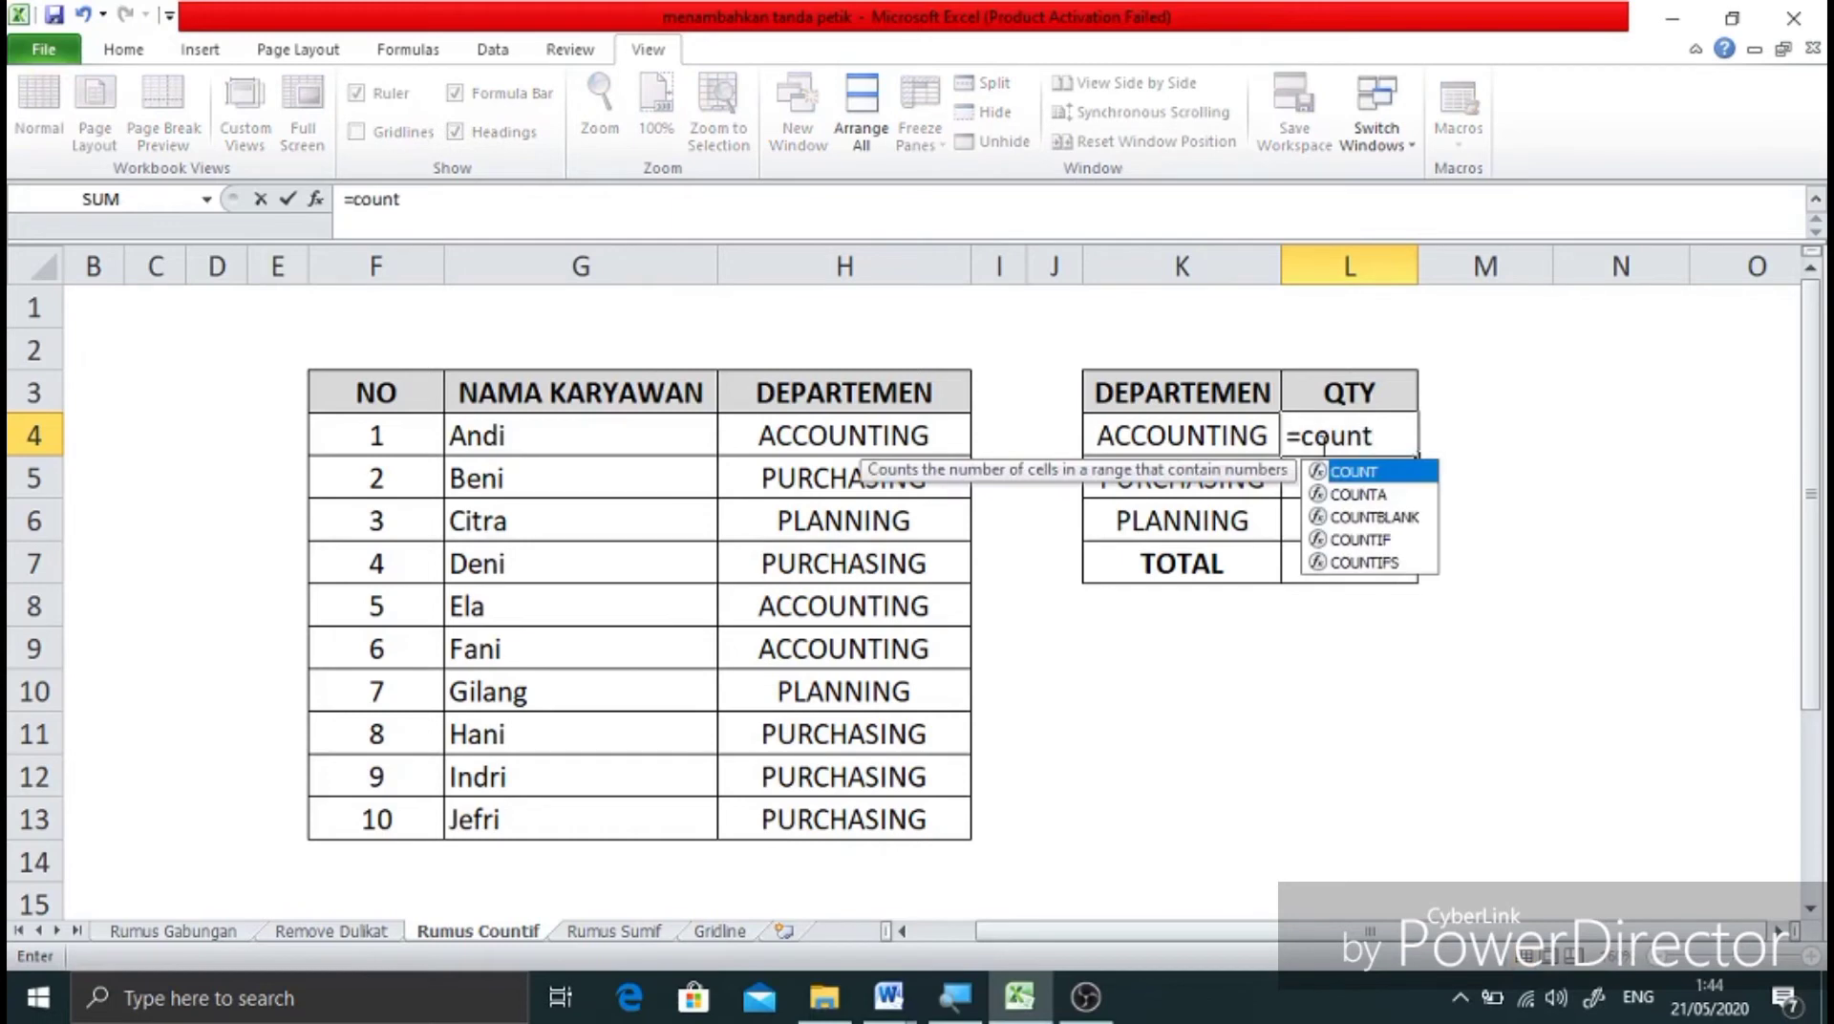
text(i)
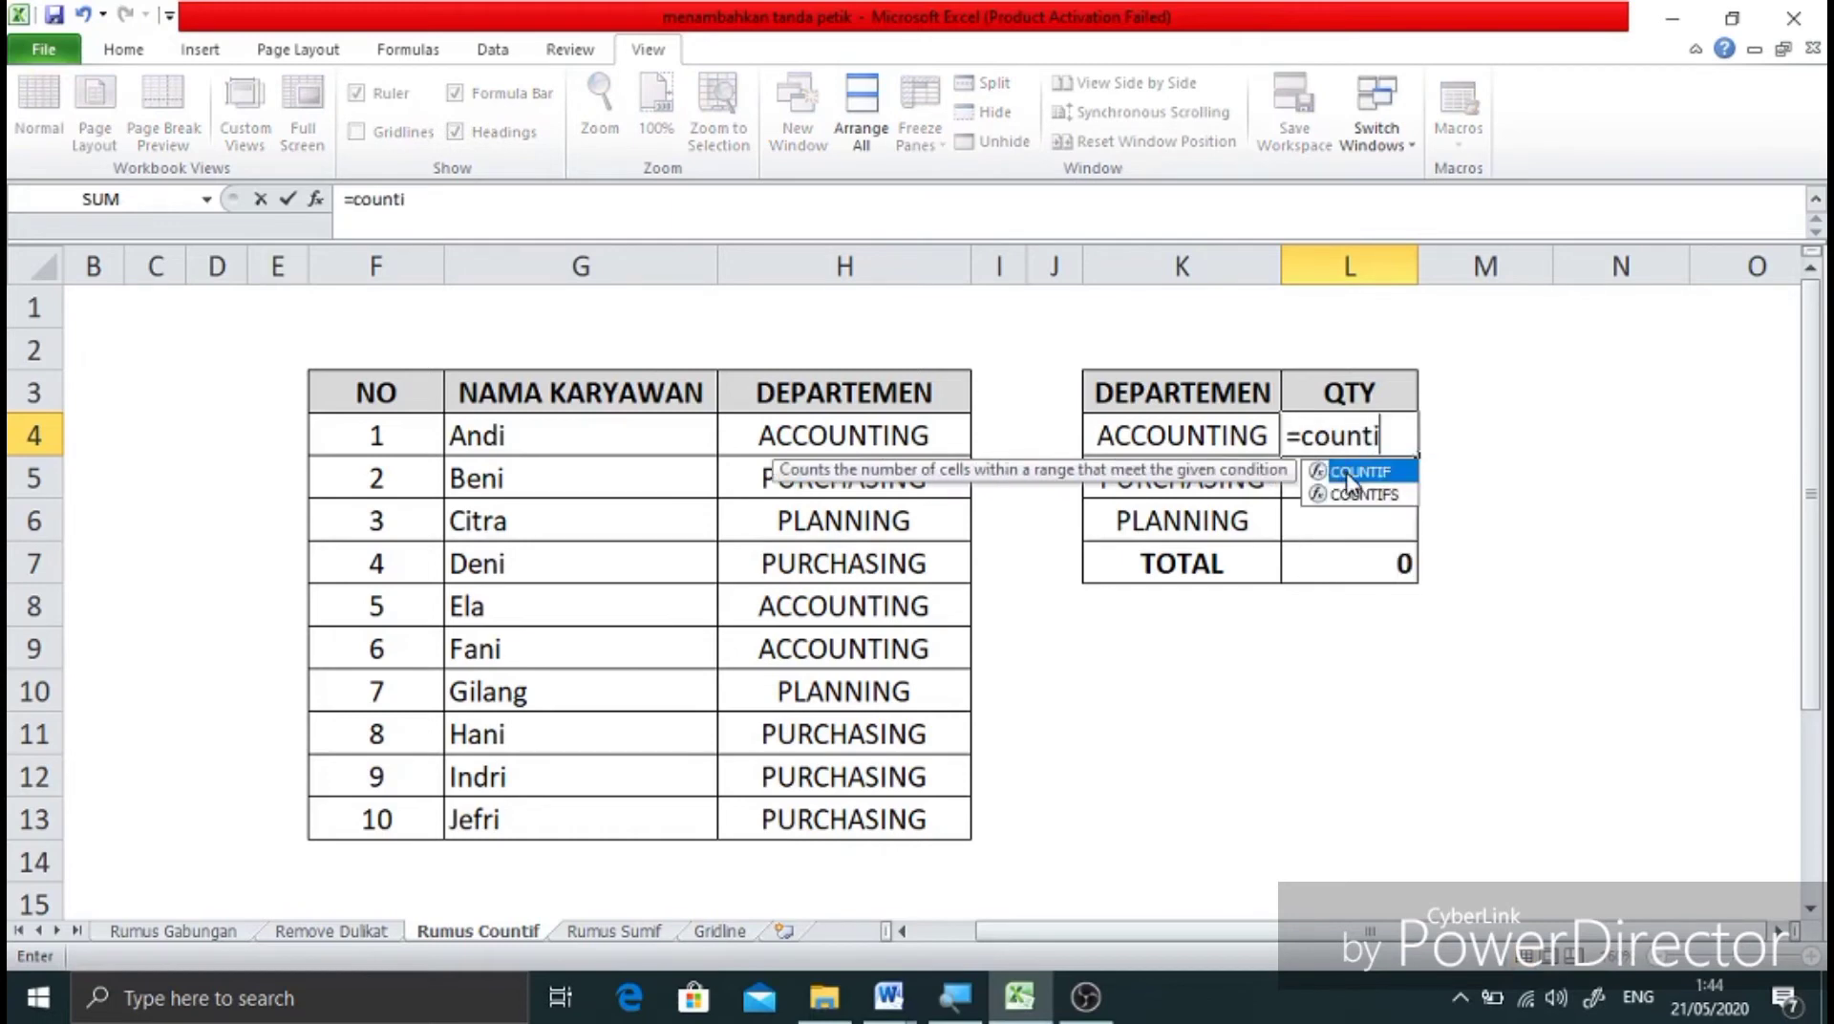
double_click(1350, 474)
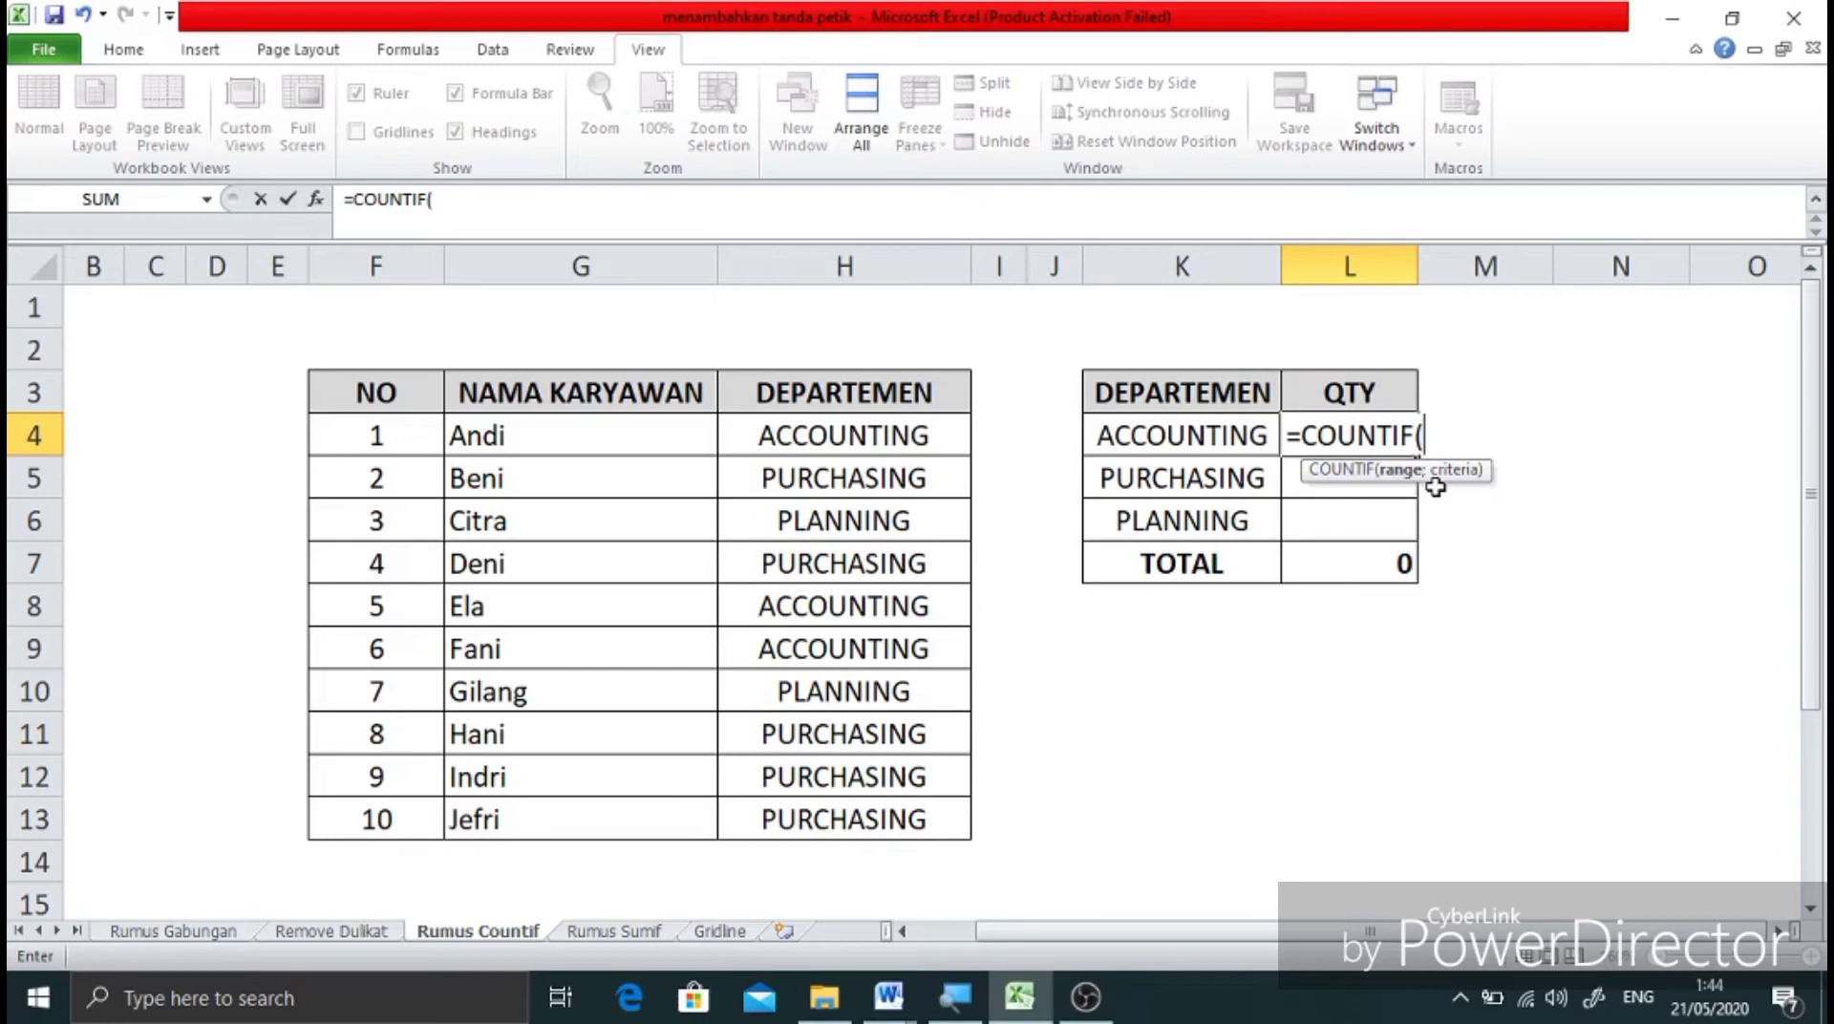
- Set the COUNTIF range to whole column H after briefly trying H4:H13, then add a semicolon
click(915, 266)
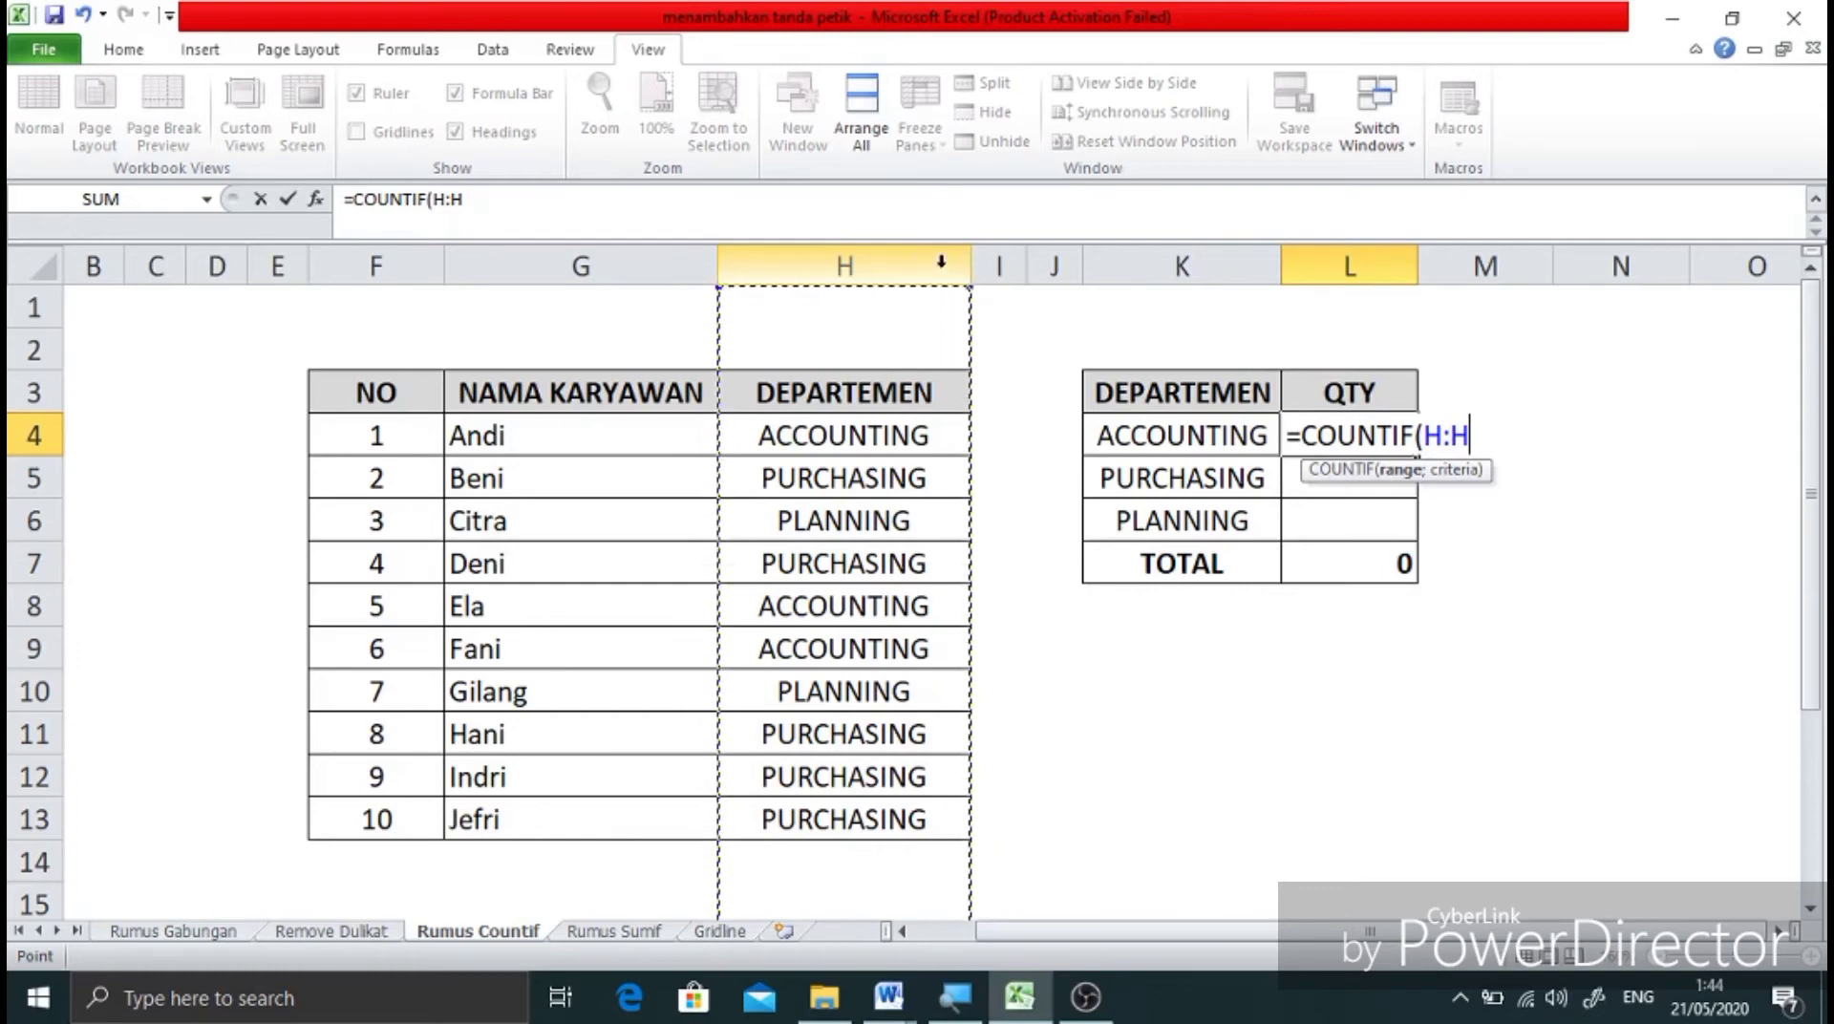
click(904, 435)
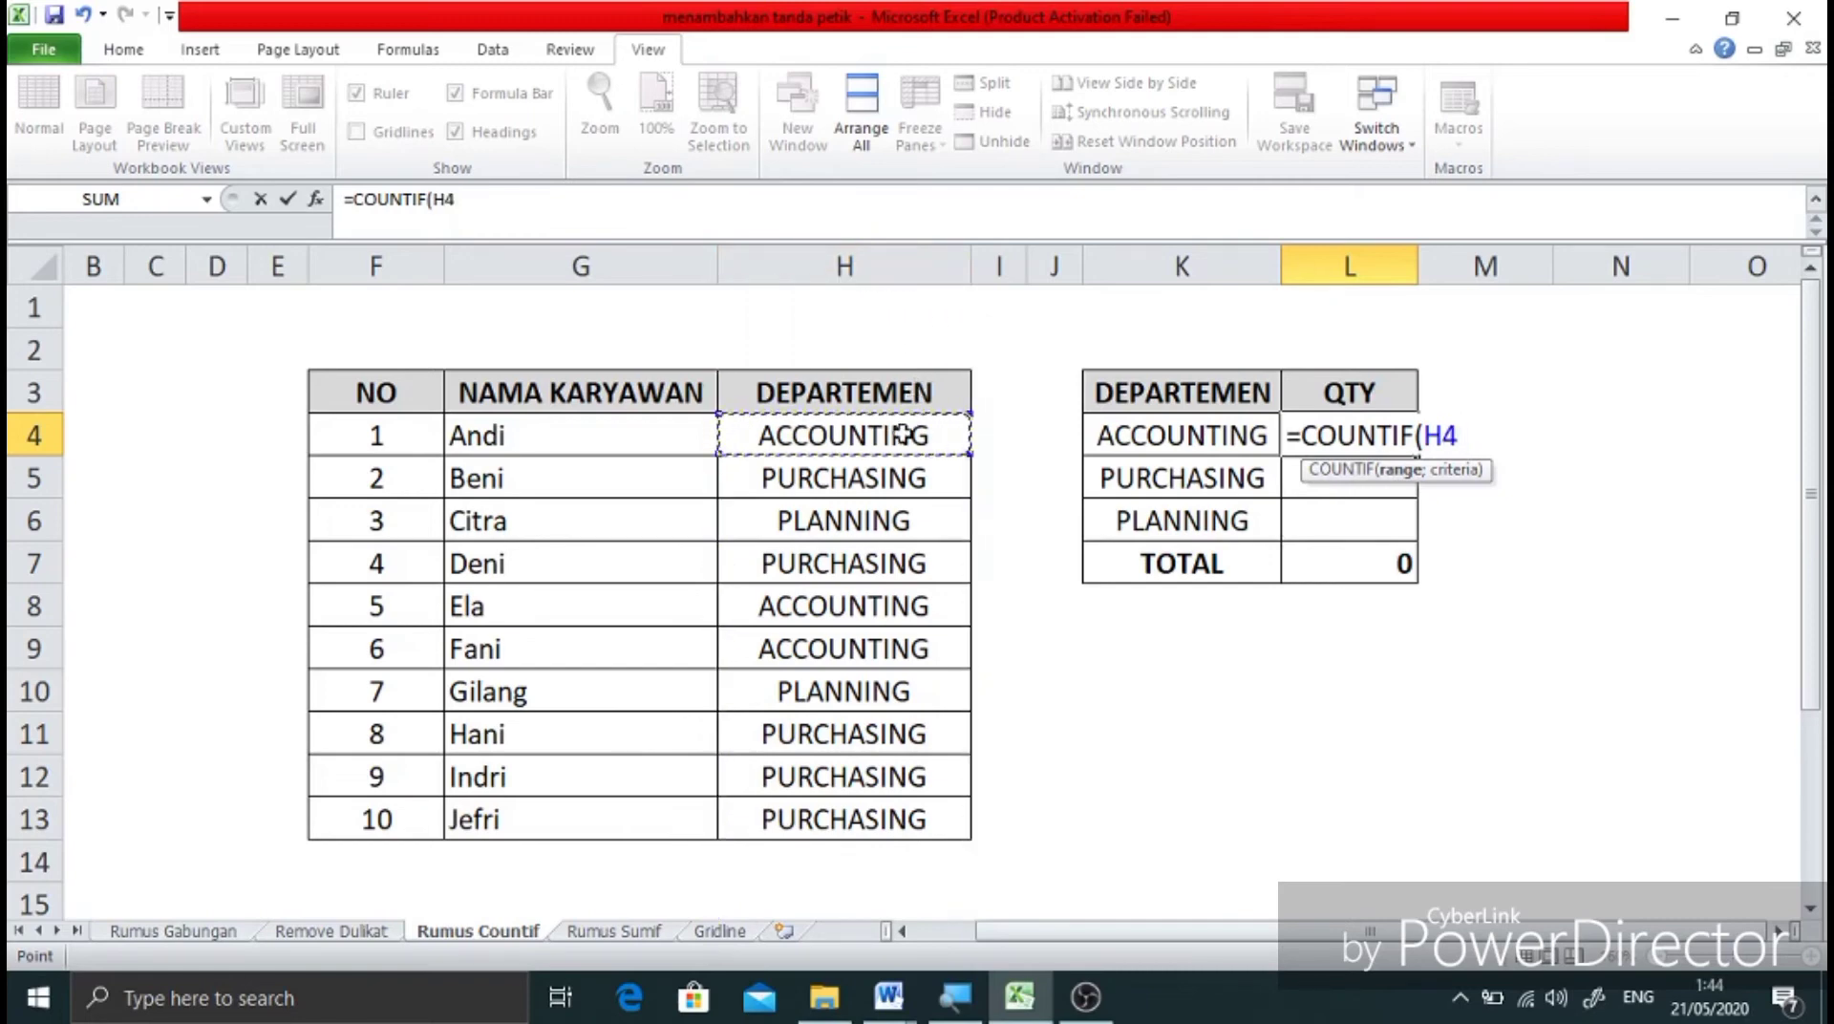
drag(903, 435, 898, 795)
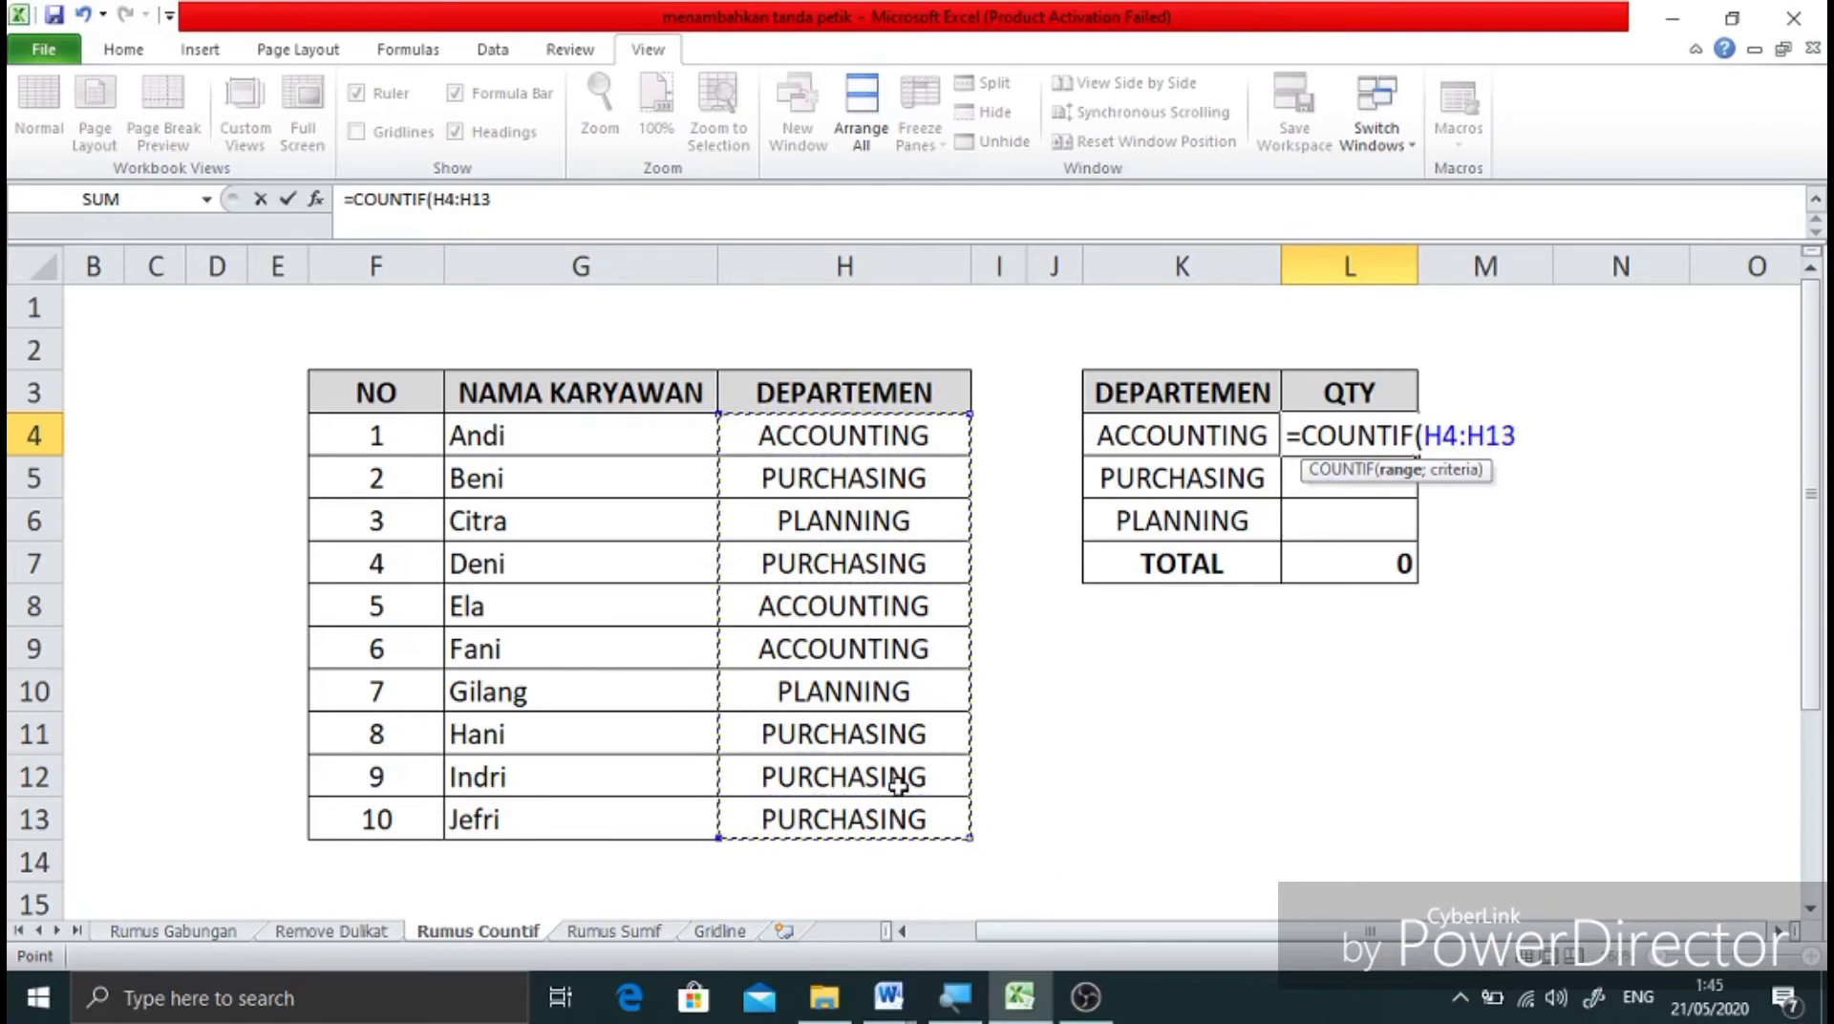
click(878, 260)
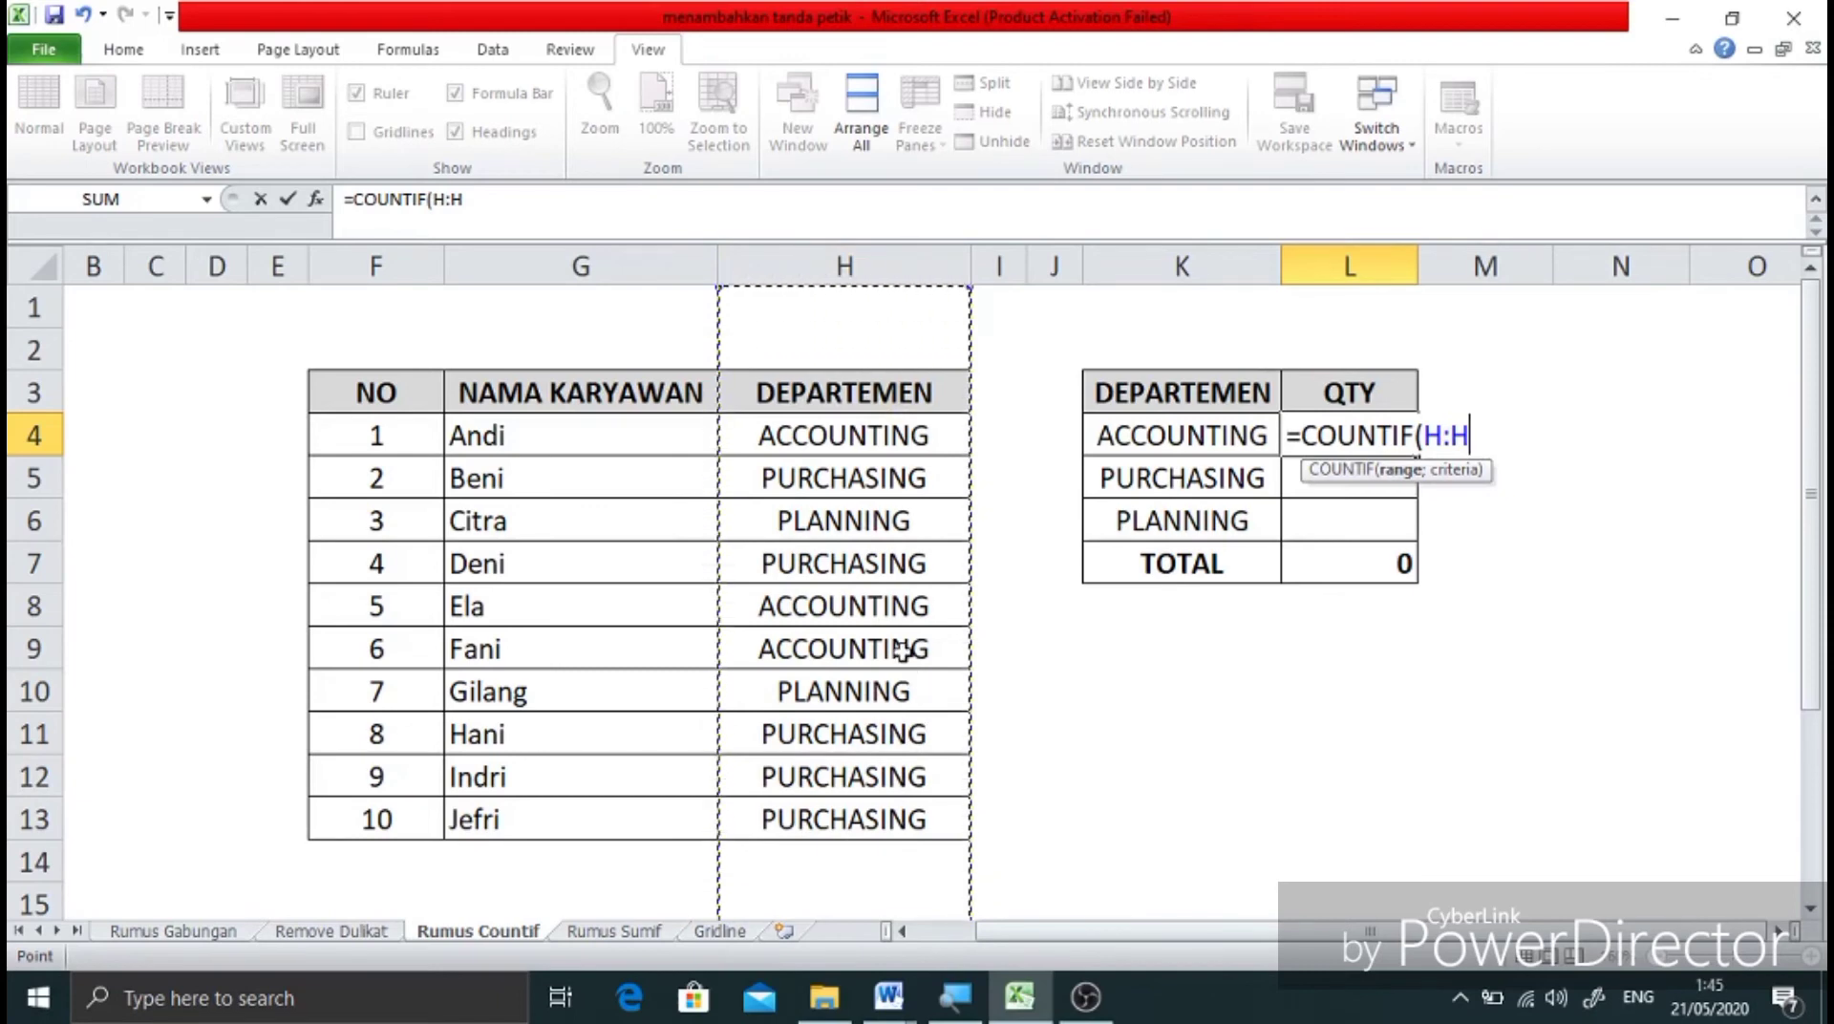
text(;)
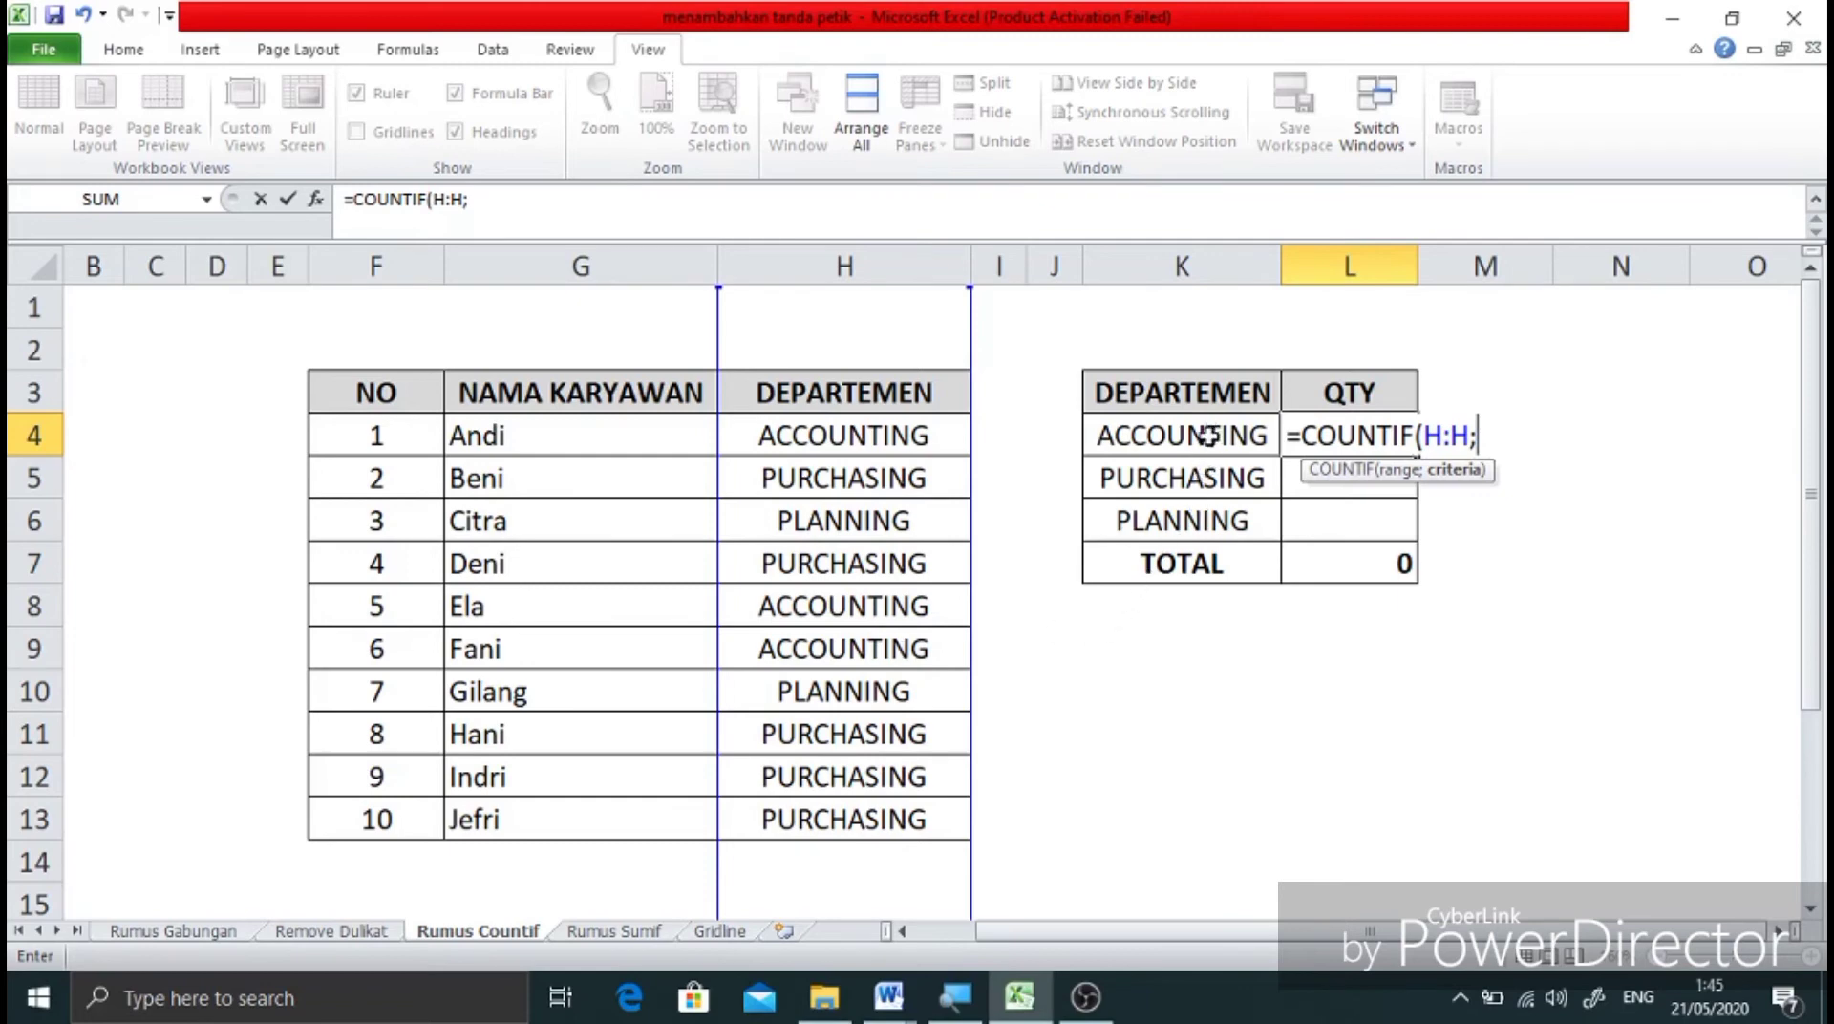
- Use K4 as the criteria and commit =COUNTIF(H:H;K4), returning 3
click(1208, 436)
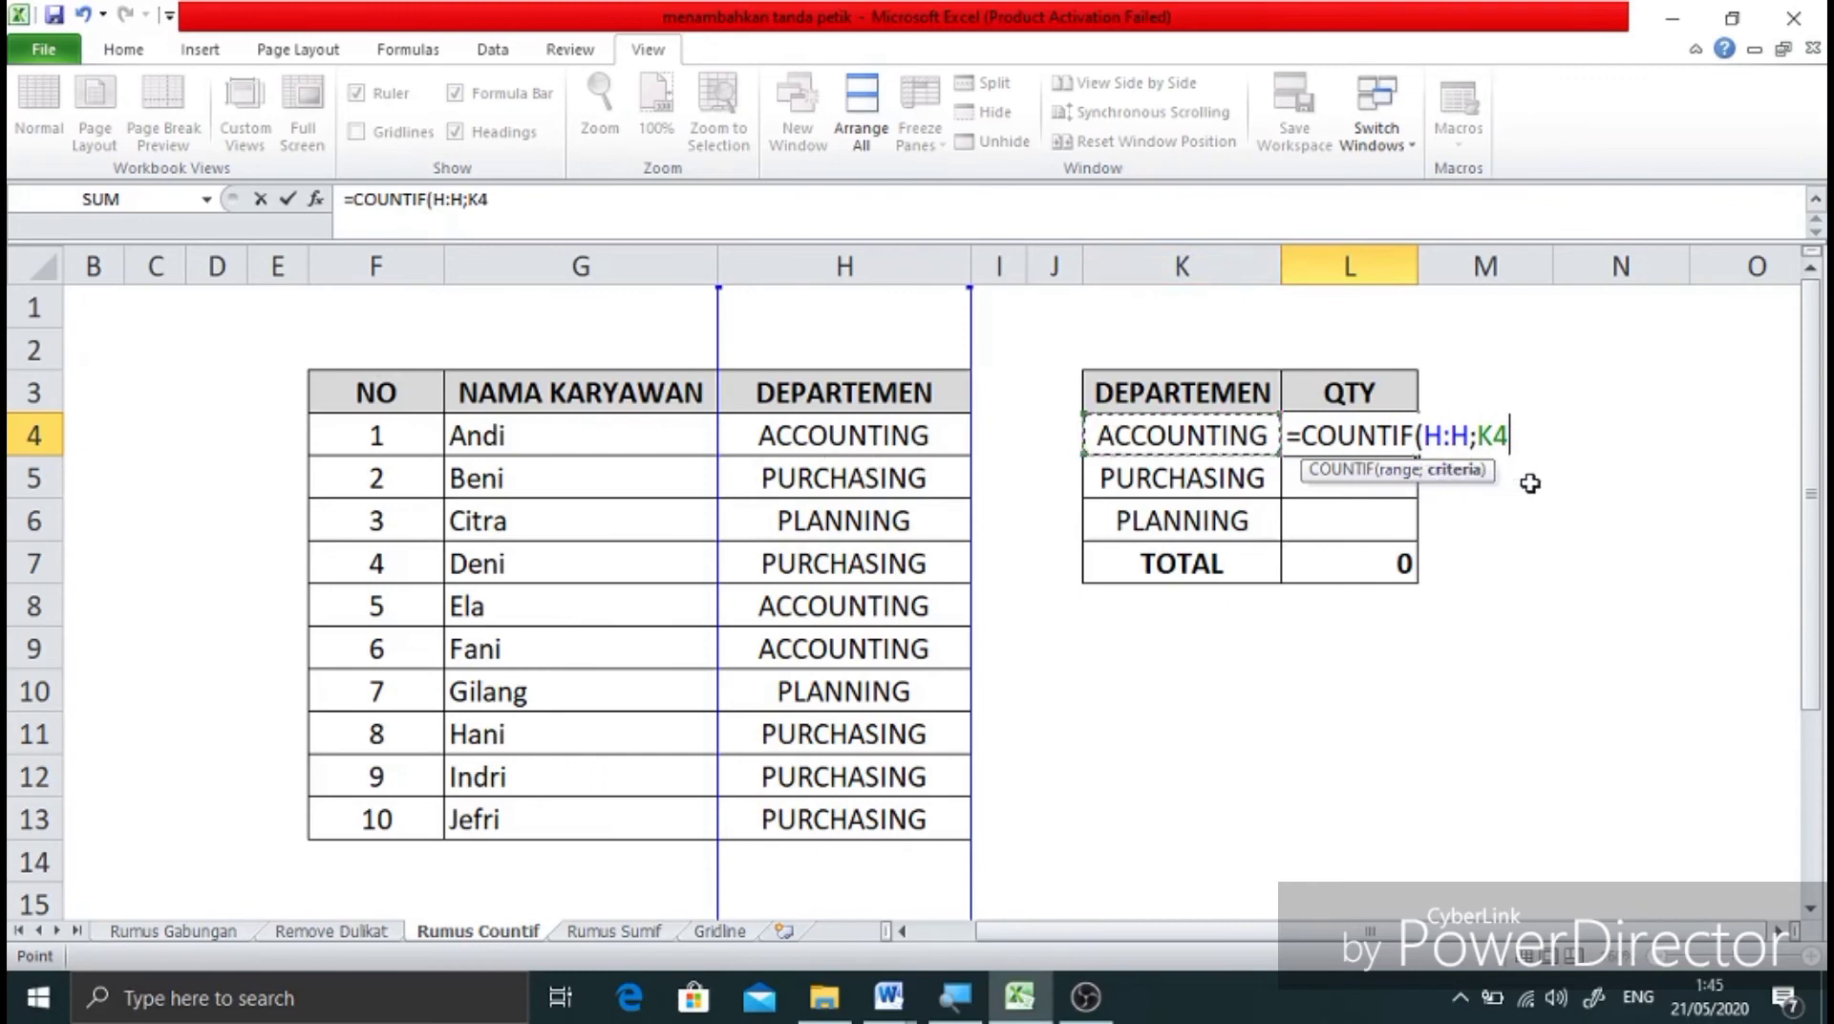
key(Return)
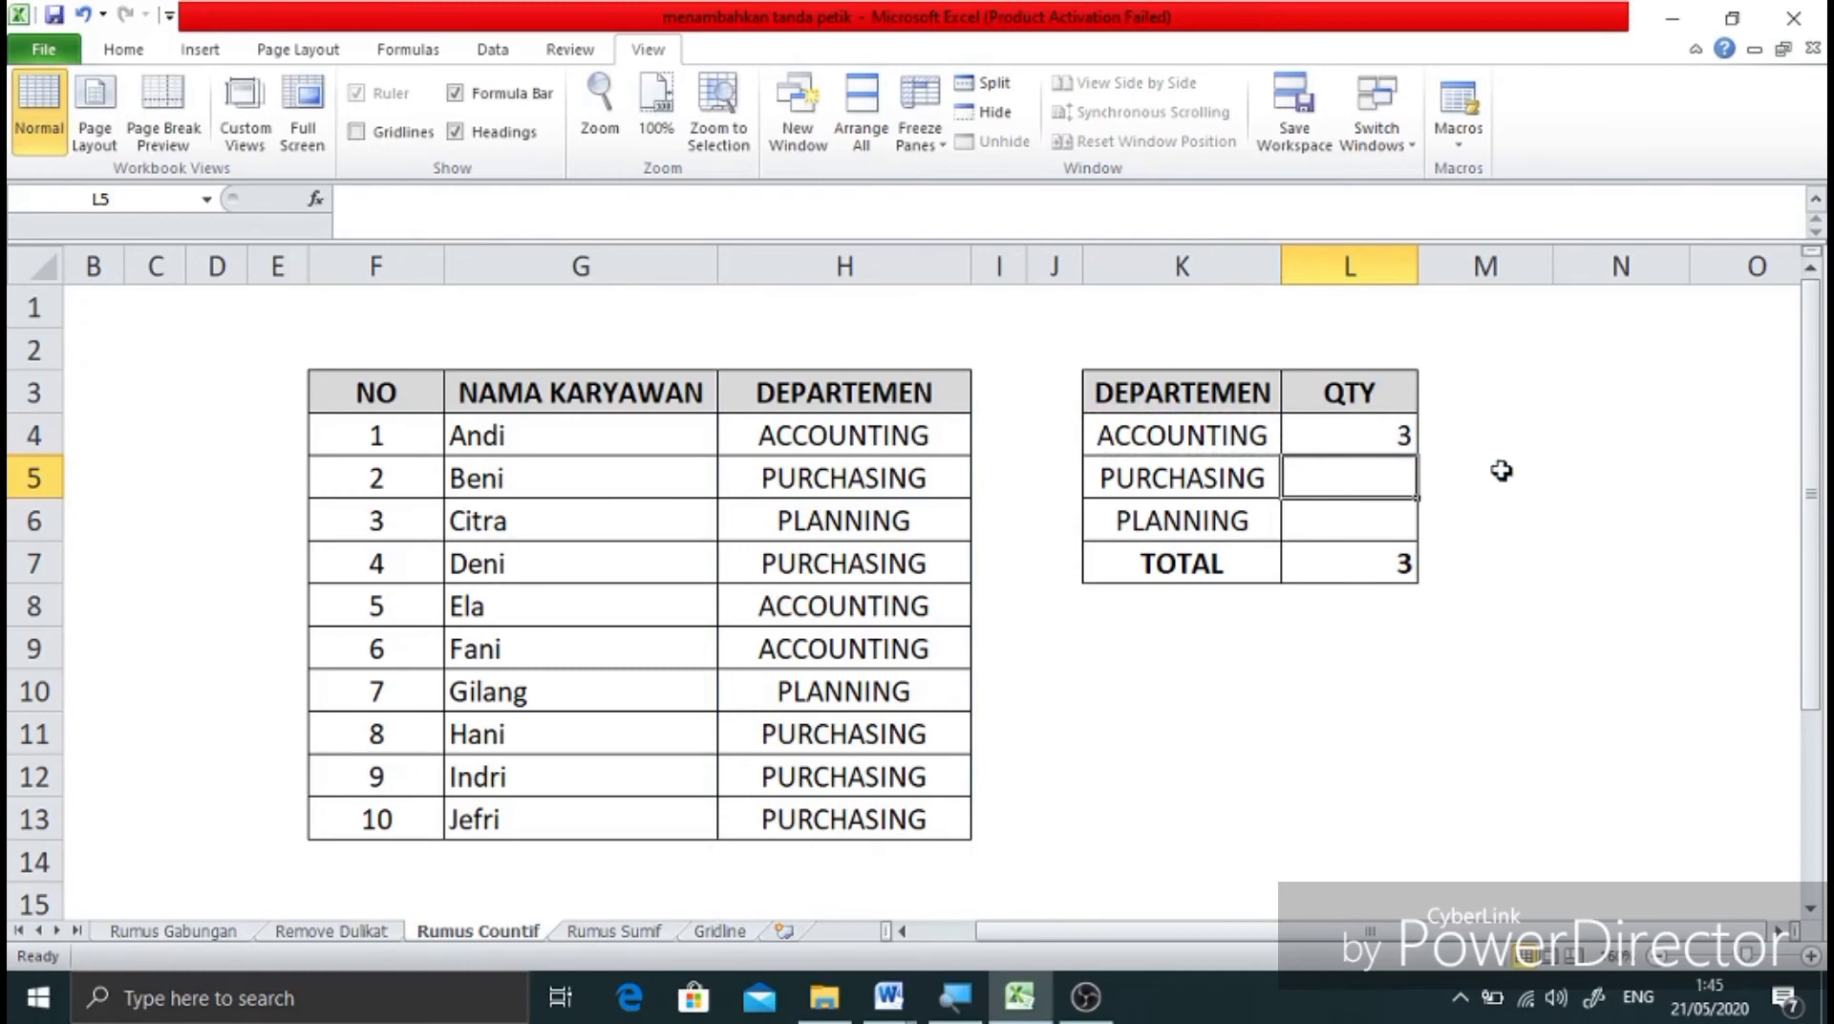
- Fill the L4 formula down to L6 and check L5 (5), L6 (2) and the TOTAL in L7 (10)
click(1410, 437)
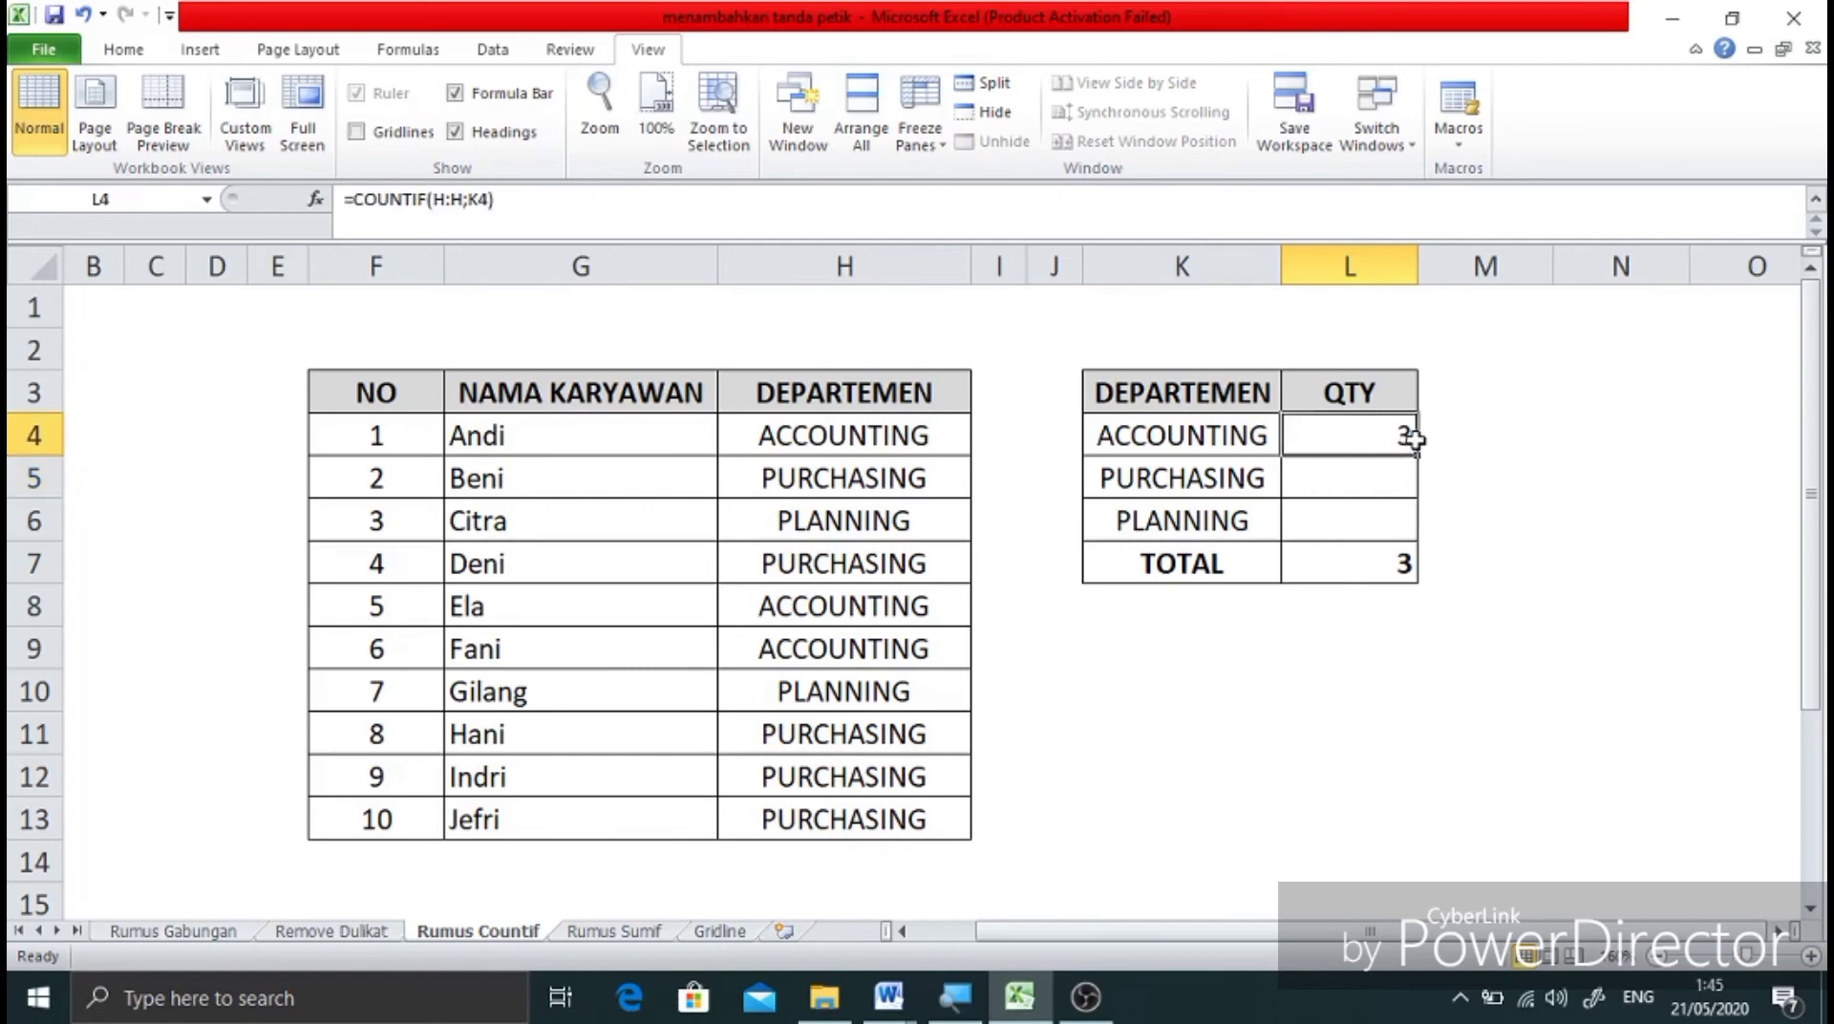
drag(1416, 455, 1413, 537)
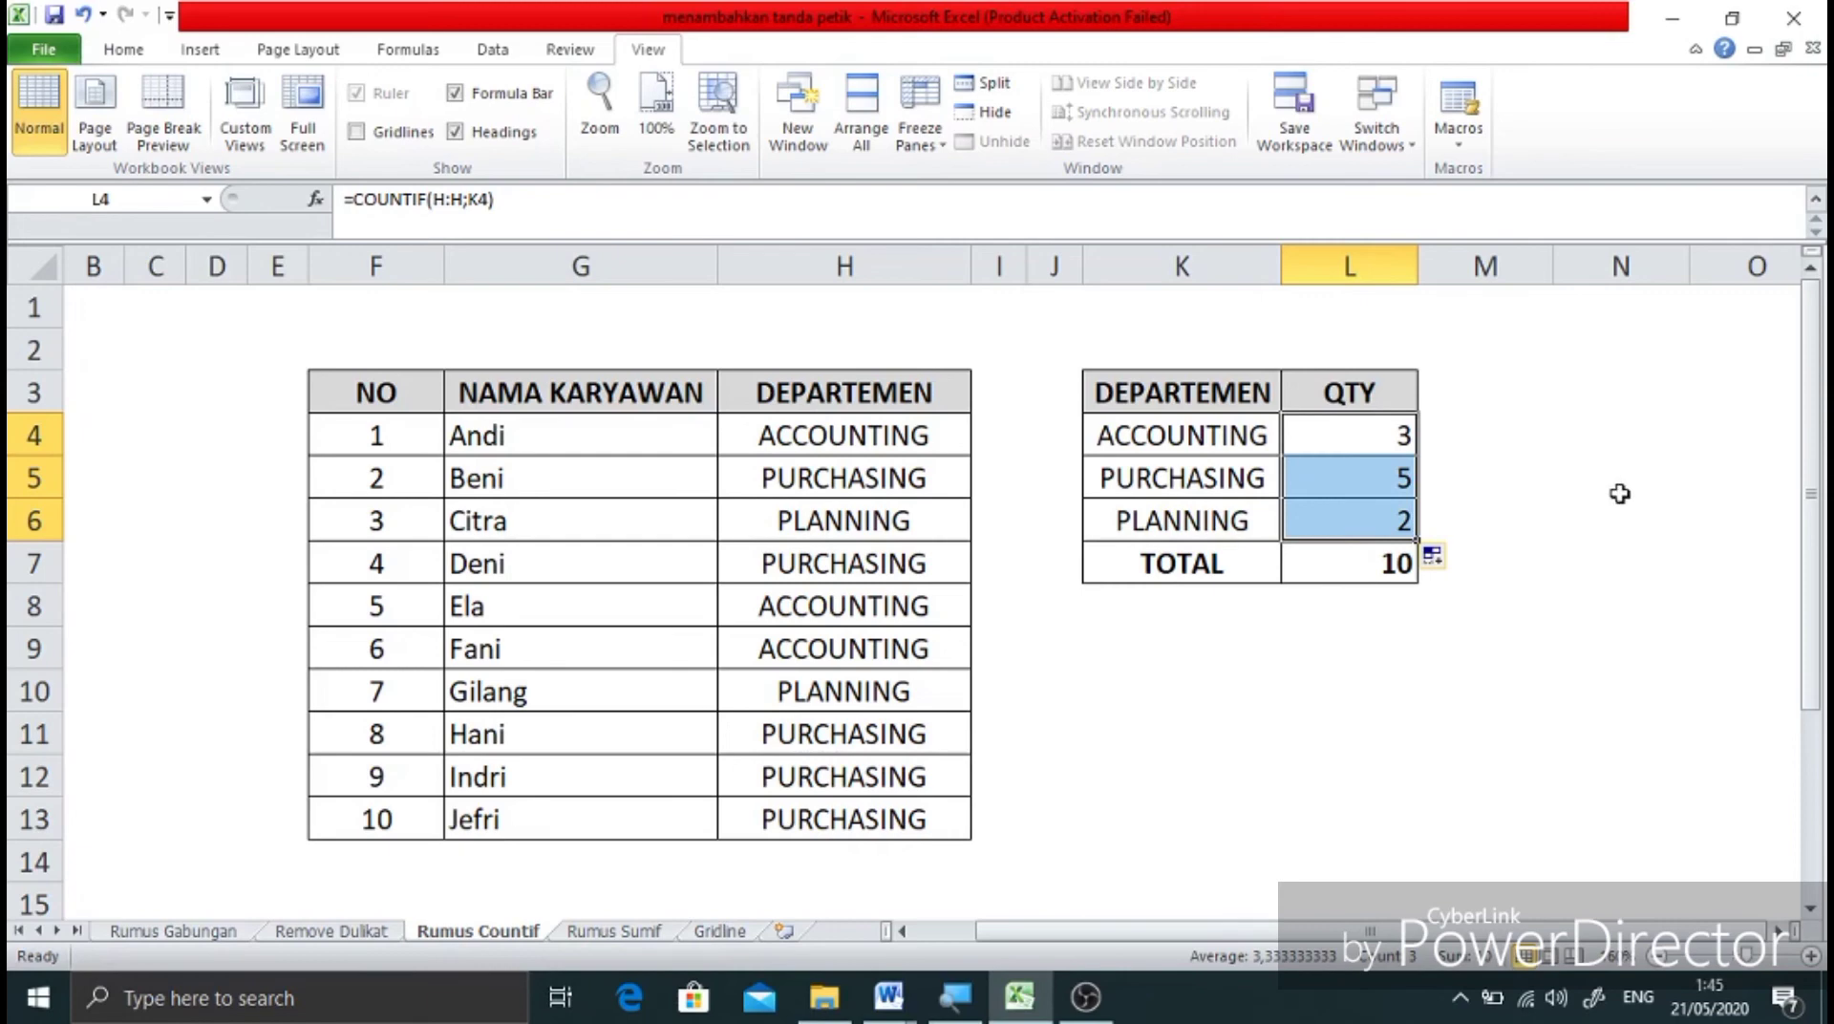
click(1360, 488)
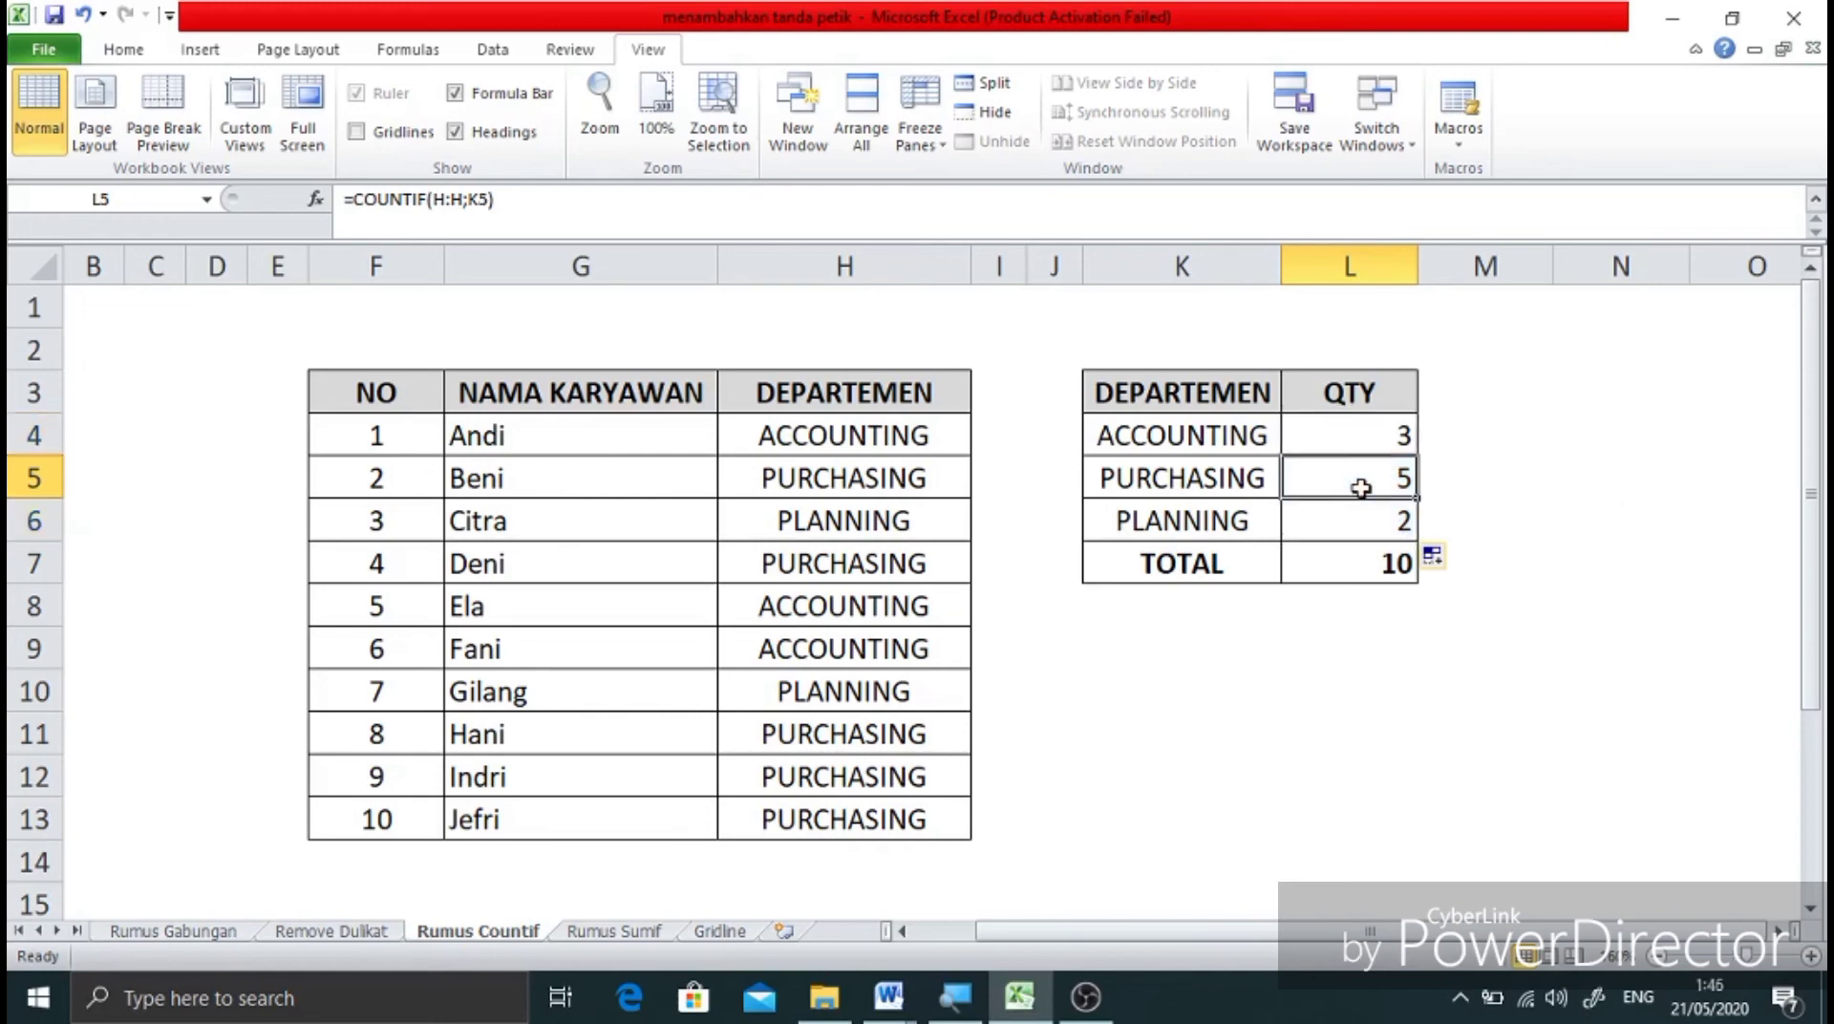
click(1350, 516)
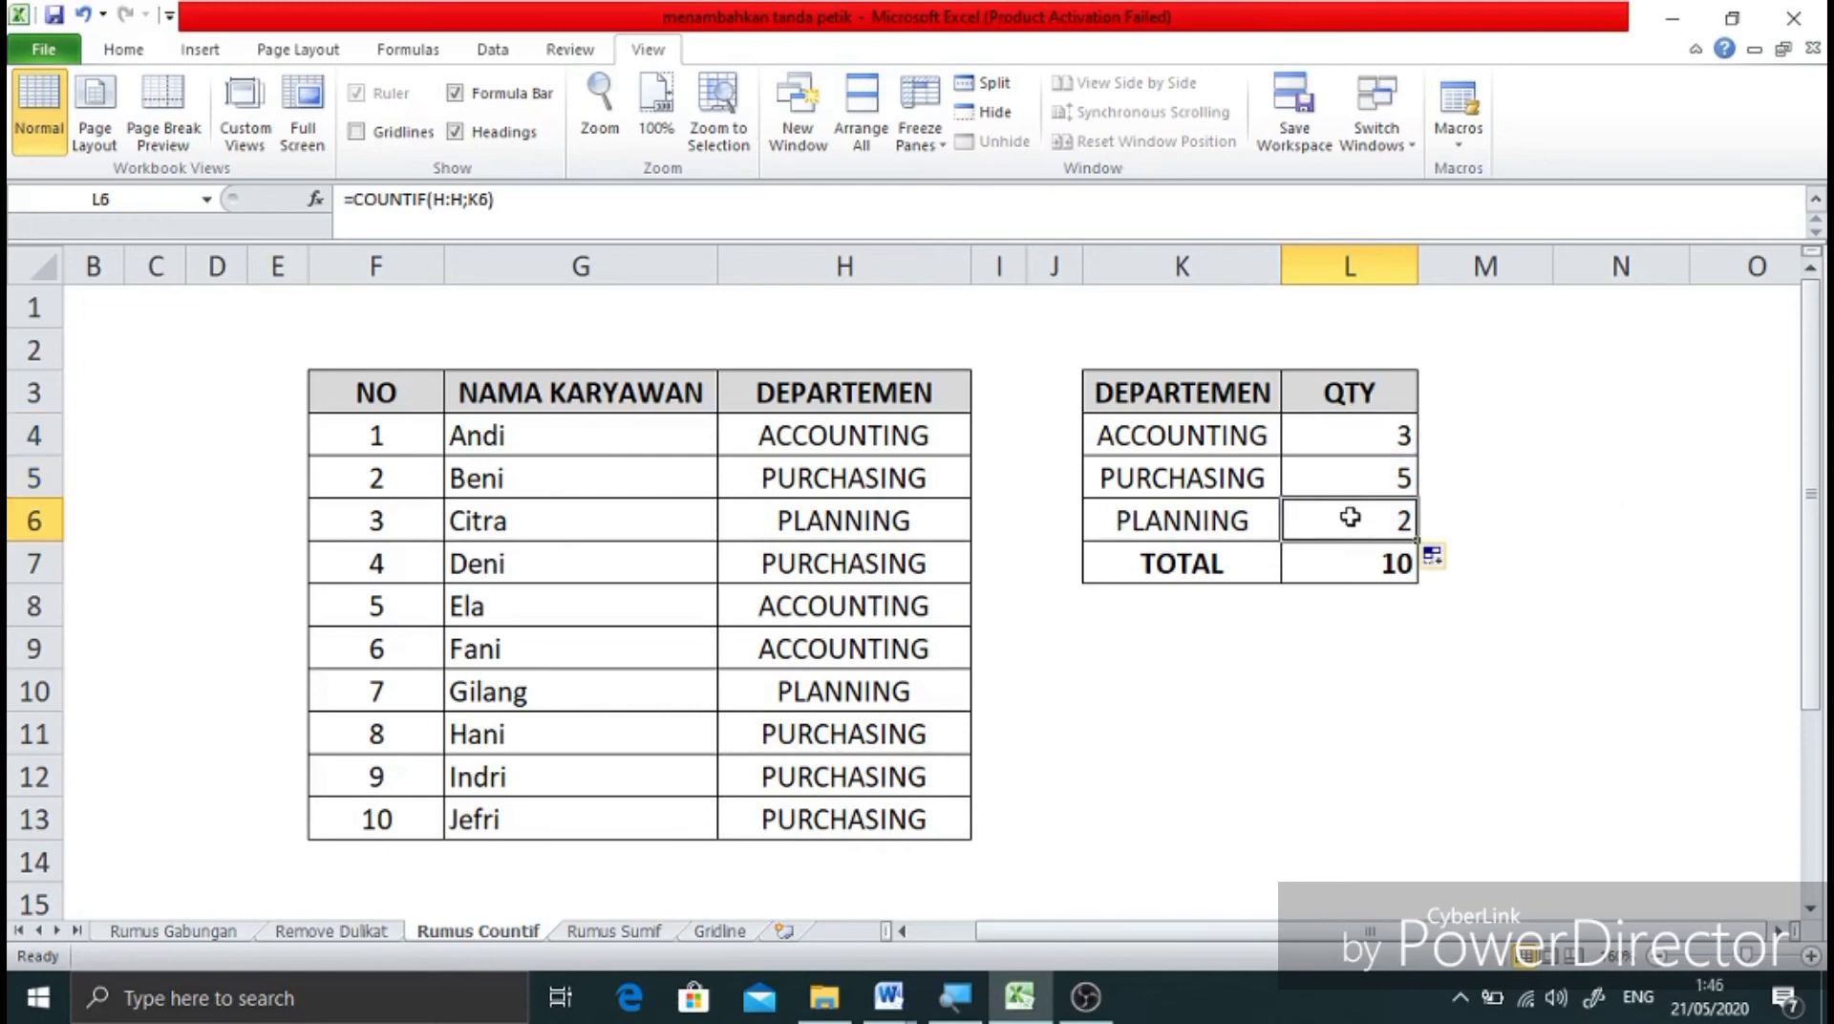
click(1349, 559)
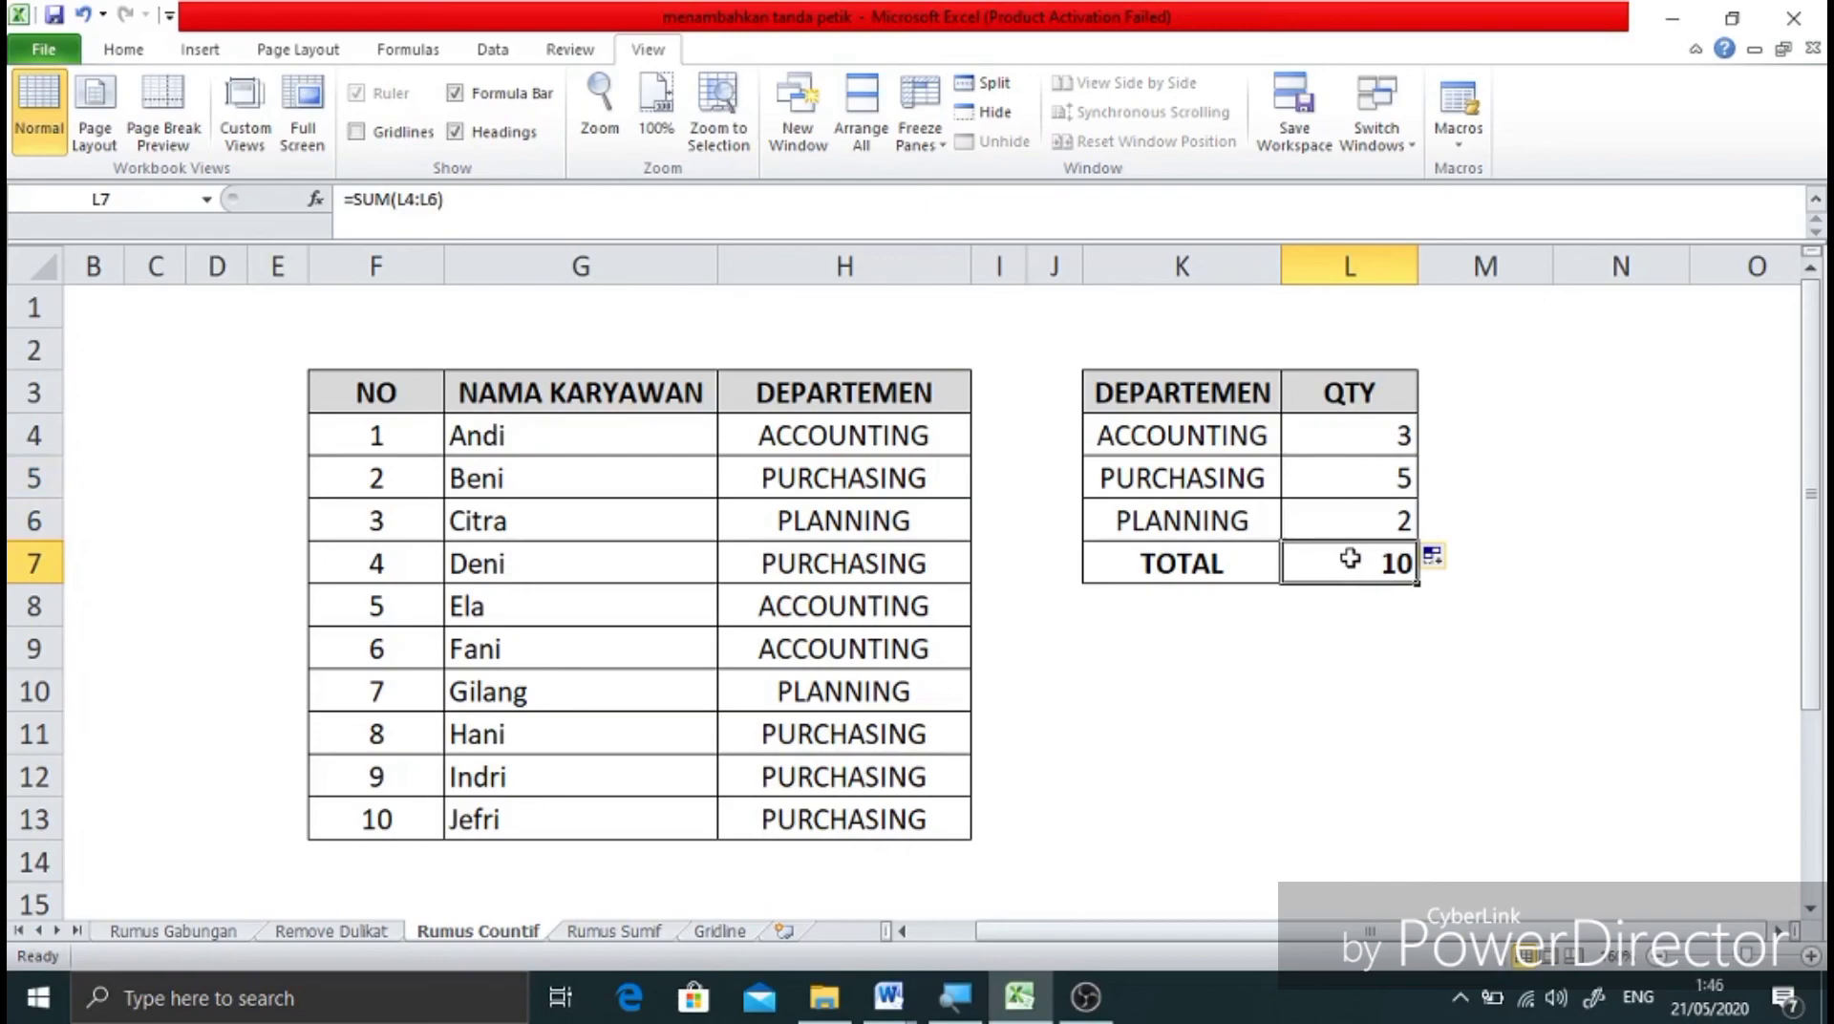
click(418, 822)
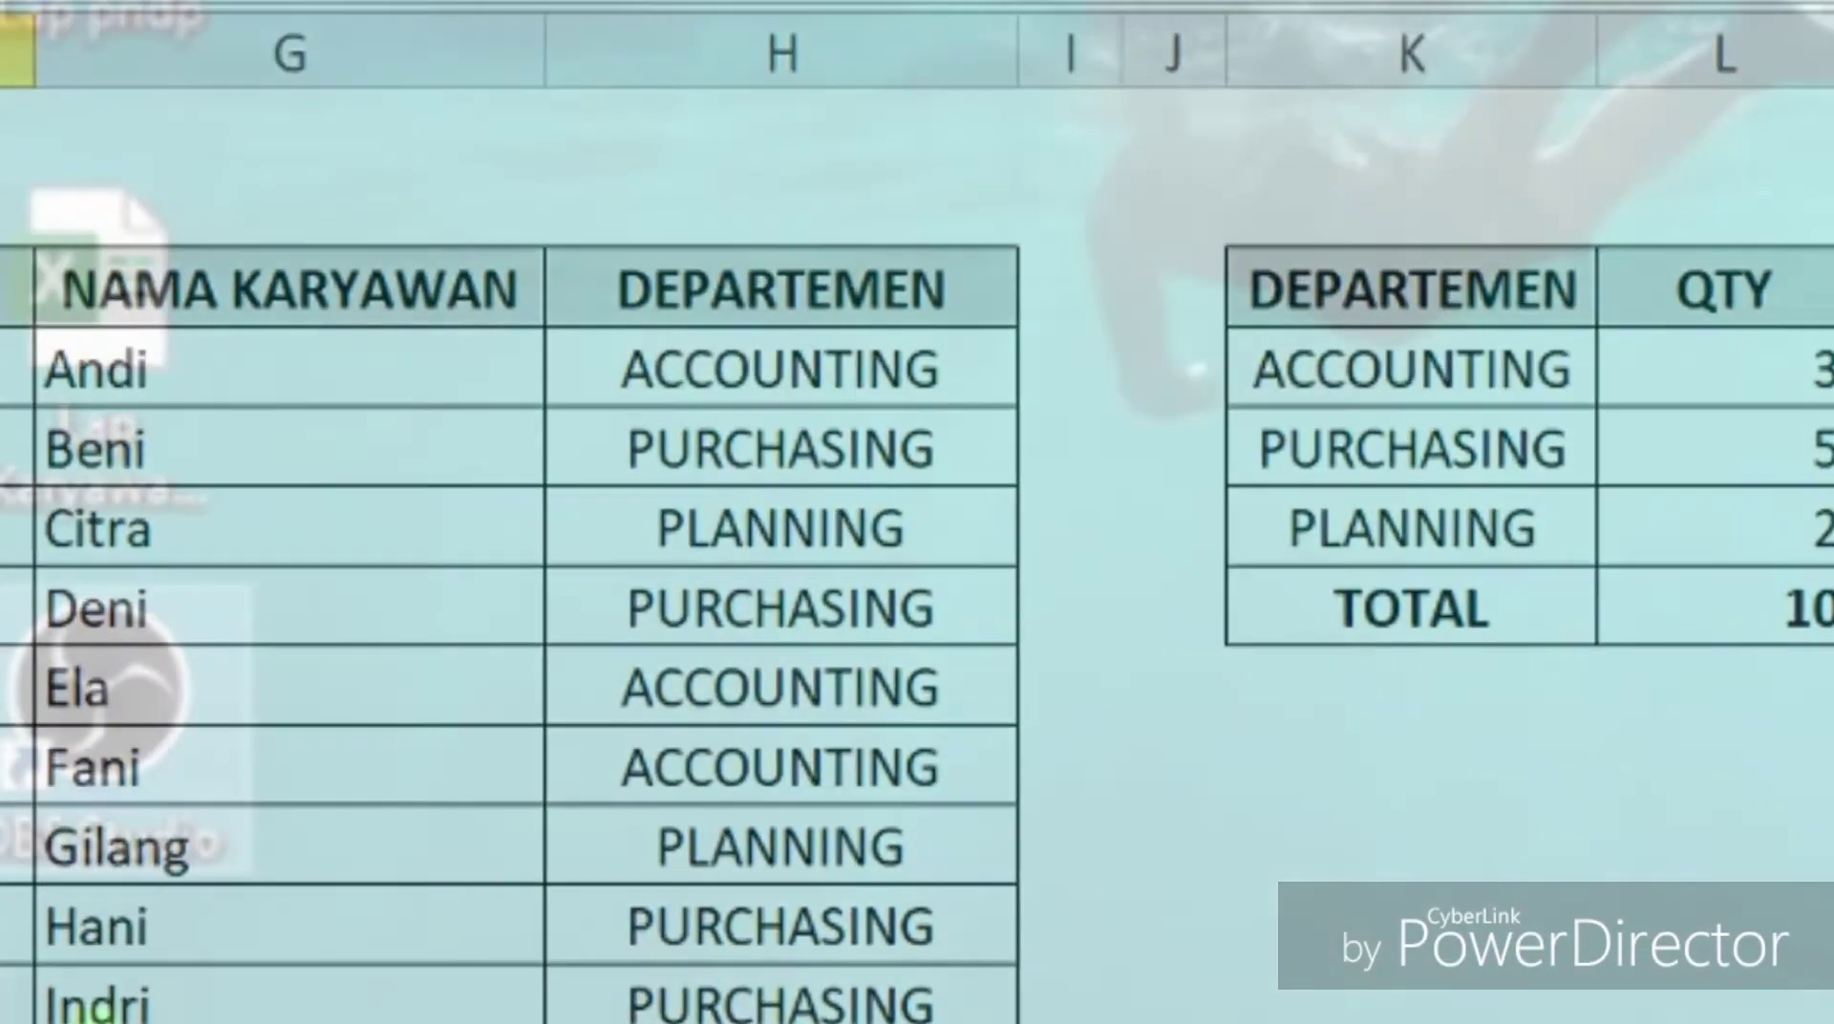